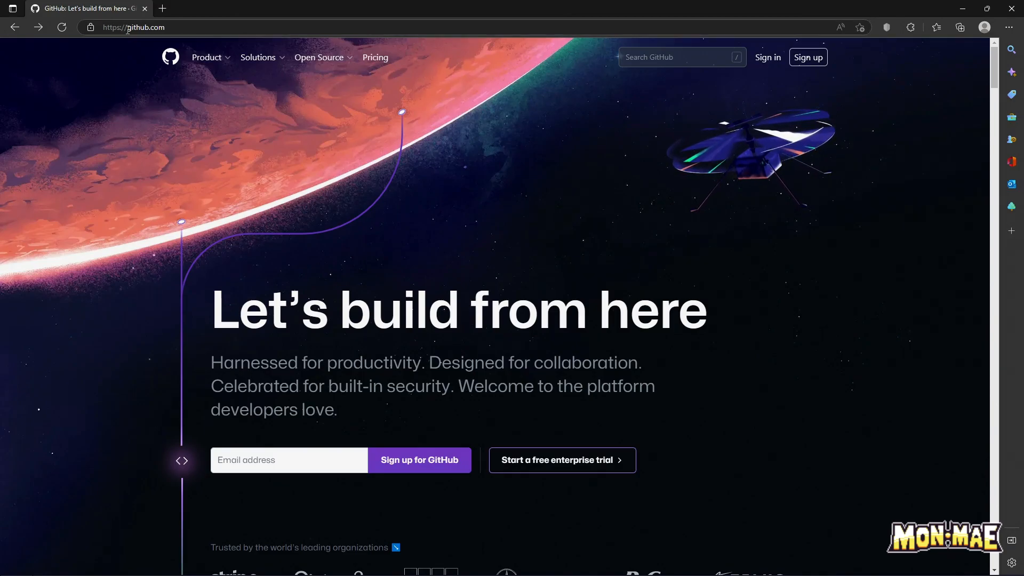
pyautogui.click(799, 59)
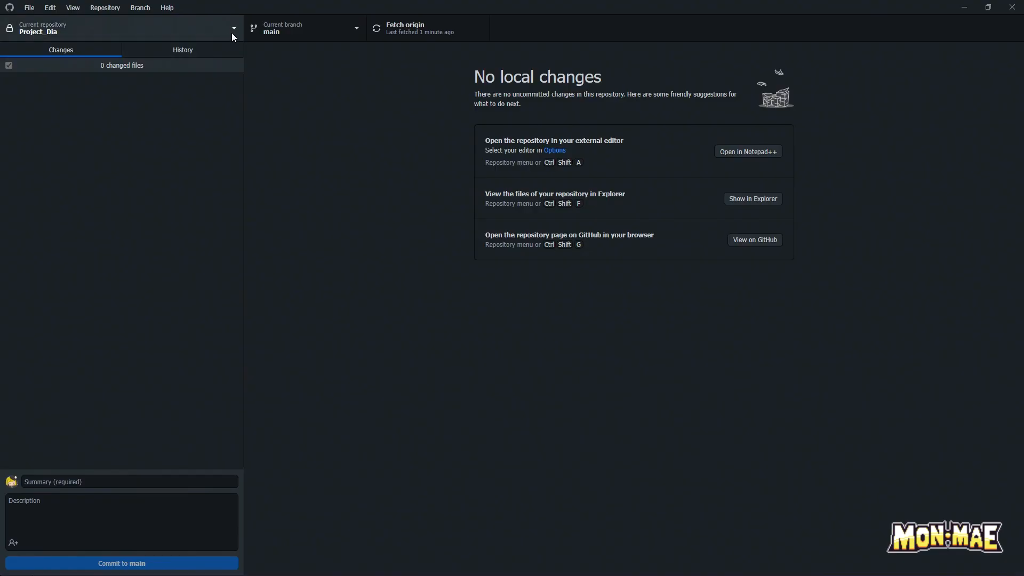
# Step: In GitHub Desktop, start a new repository and set its local path to the Source Control folder
pyautogui.click(106, 8)
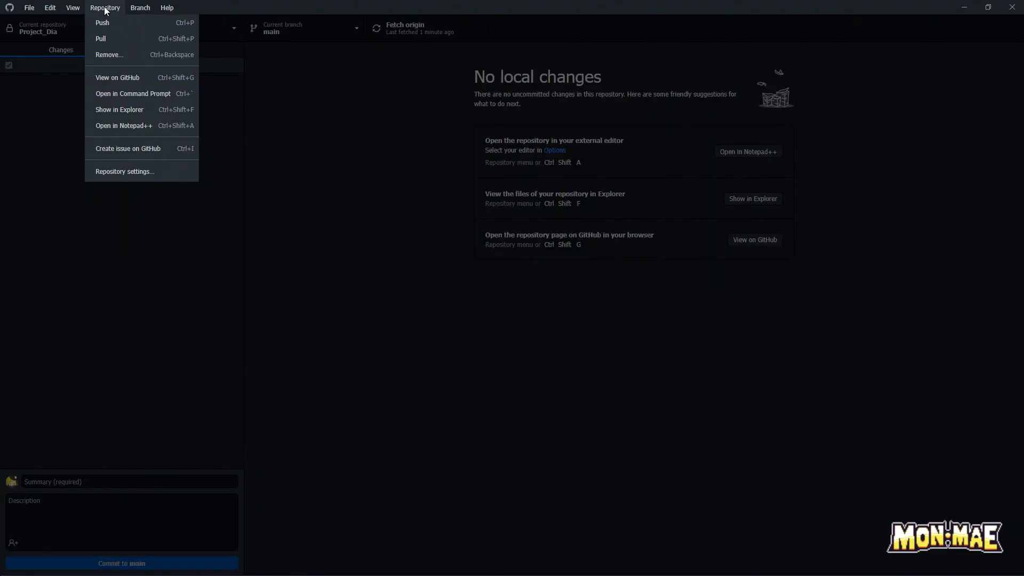
pyautogui.moveTo(49, 11)
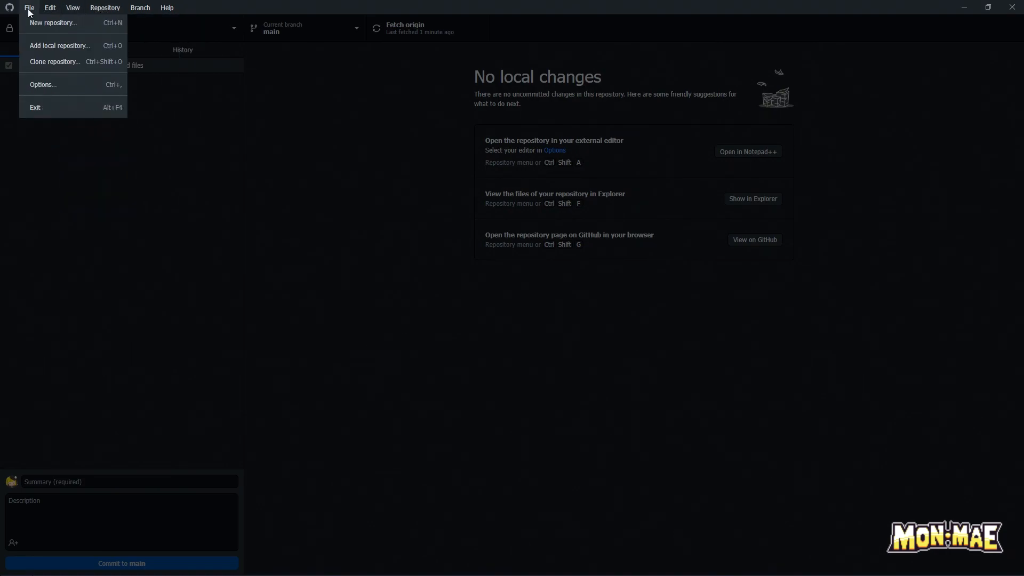
pyautogui.click(58, 25)
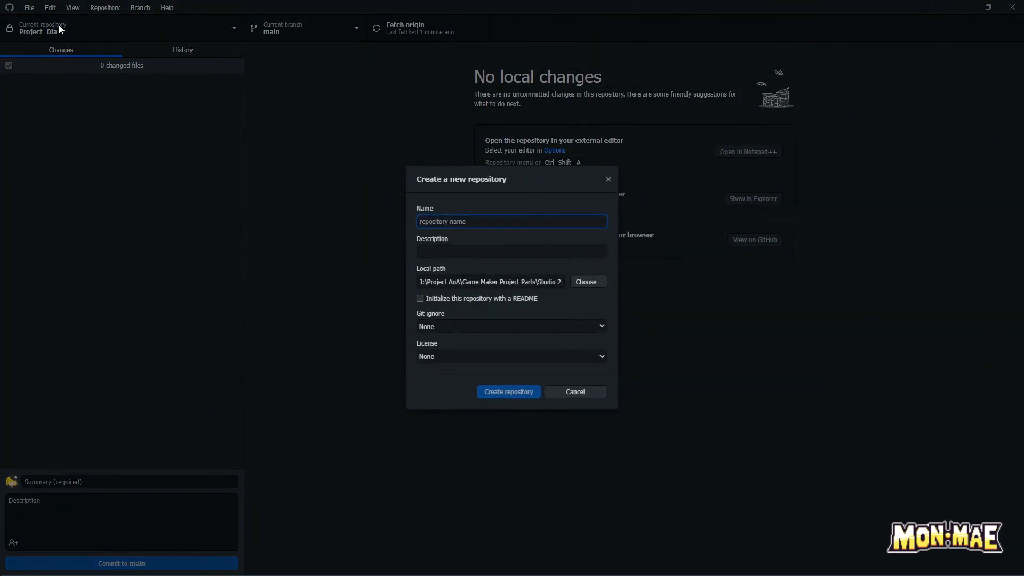
pyautogui.tripleClick(525, 282)
pyautogui.click(522, 283)
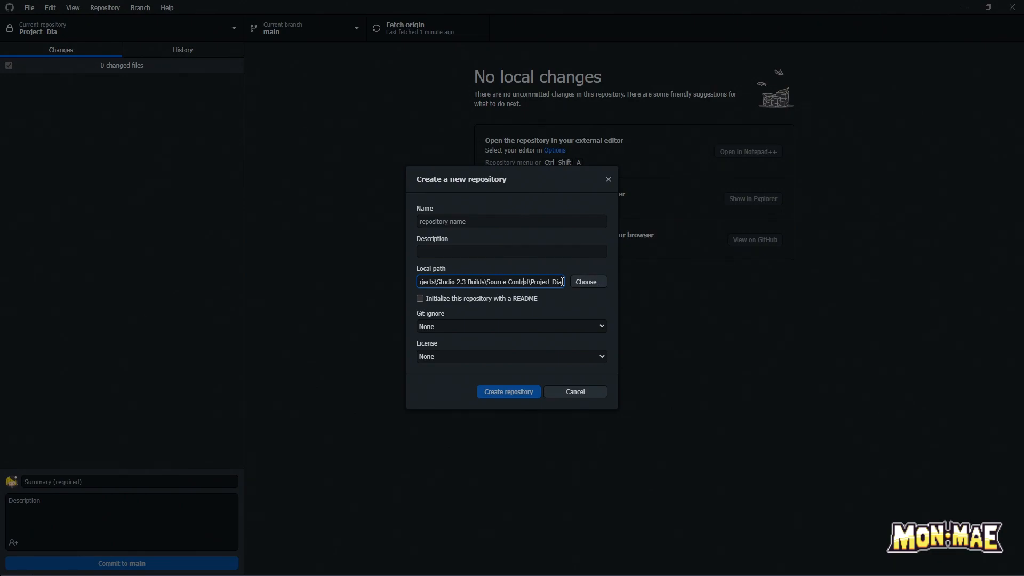
pyautogui.click(585, 283)
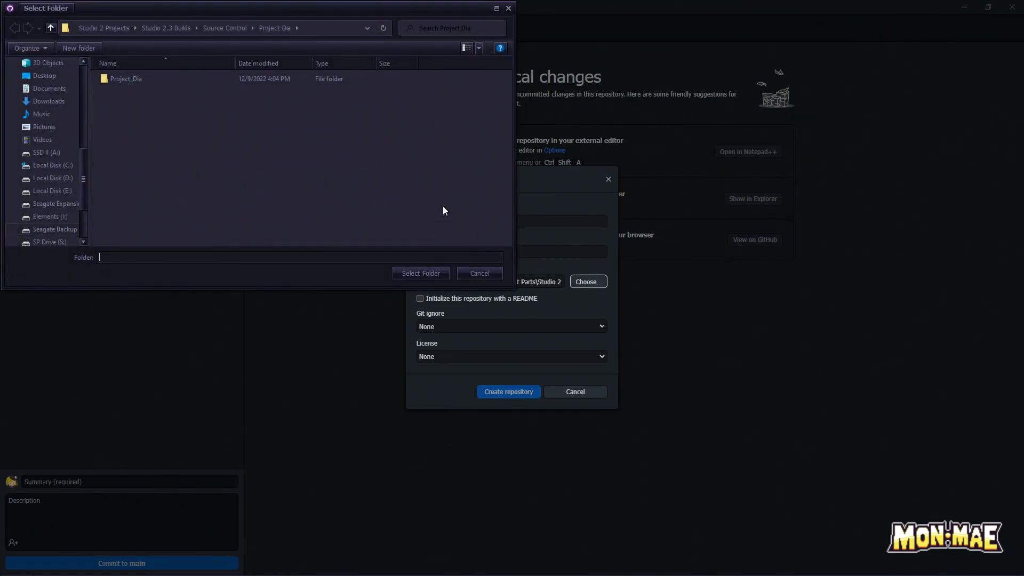
pyautogui.moveTo(282, 11); pyautogui.dragTo(451, 157)
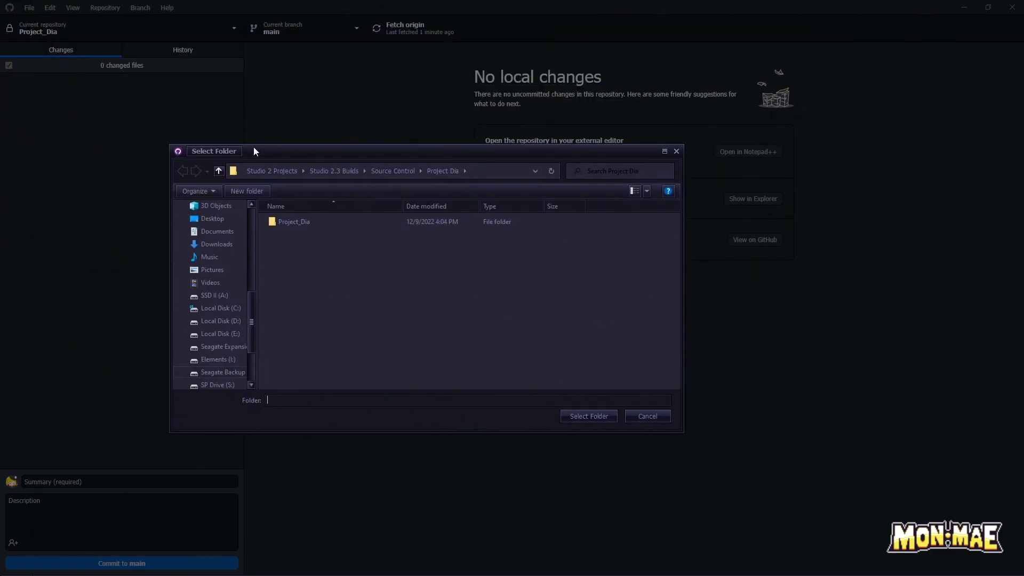
pyautogui.click(401, 175)
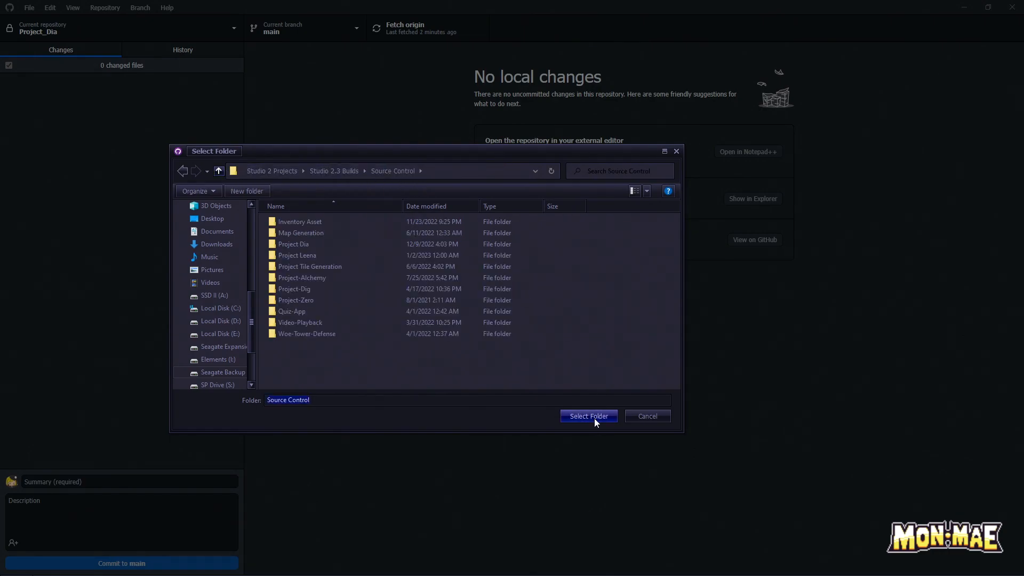
pyautogui.click(595, 419)
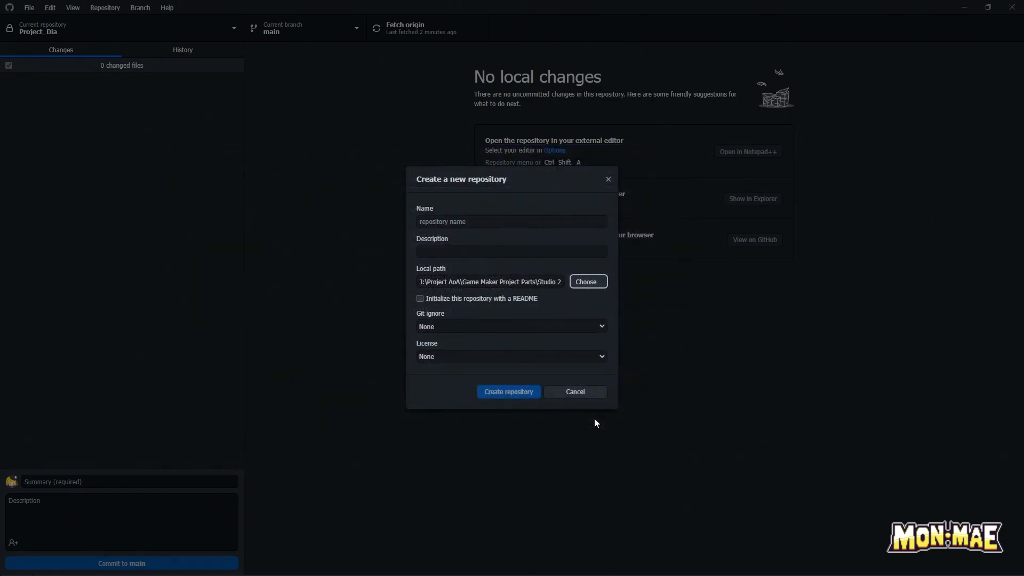
pyautogui.moveTo(542, 282); pyautogui.dragTo(686, 297)
pyautogui.click(534, 281)
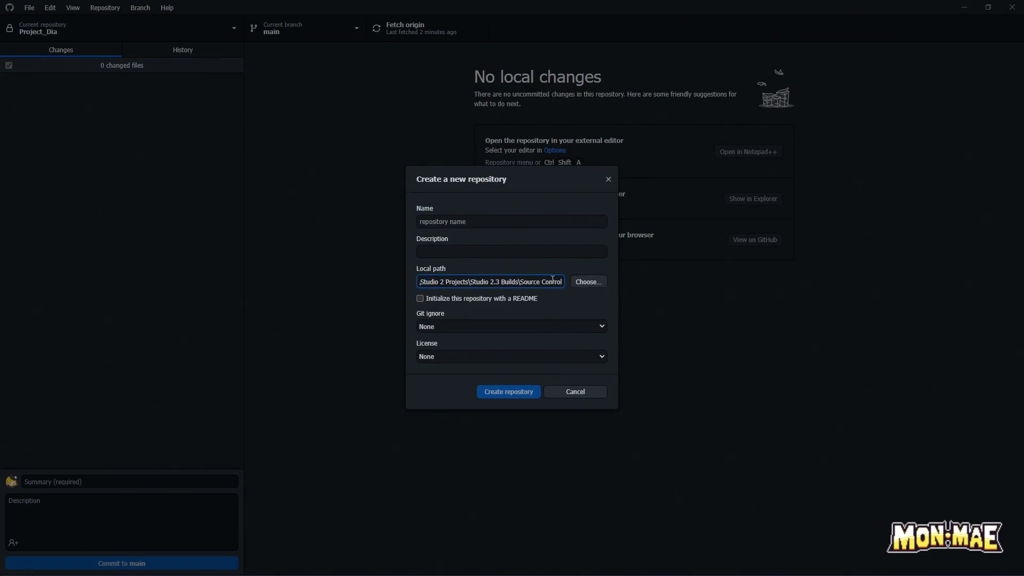
# Step: Name the new repository MonMae and create it without a description, README, Git ignore or license
pyautogui.click(459, 219)
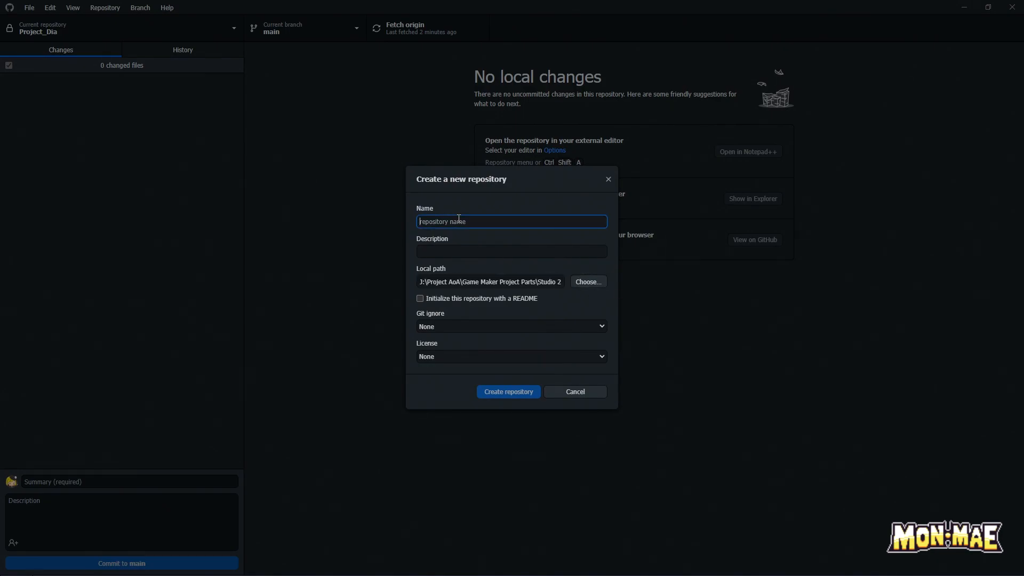
pyautogui.write('MonMae')
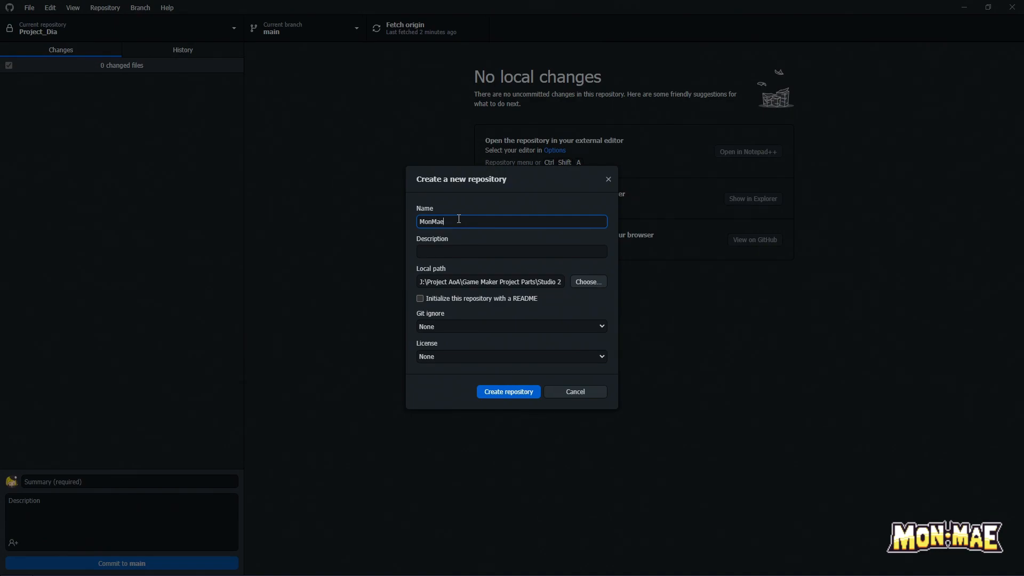
pyautogui.click(455, 250)
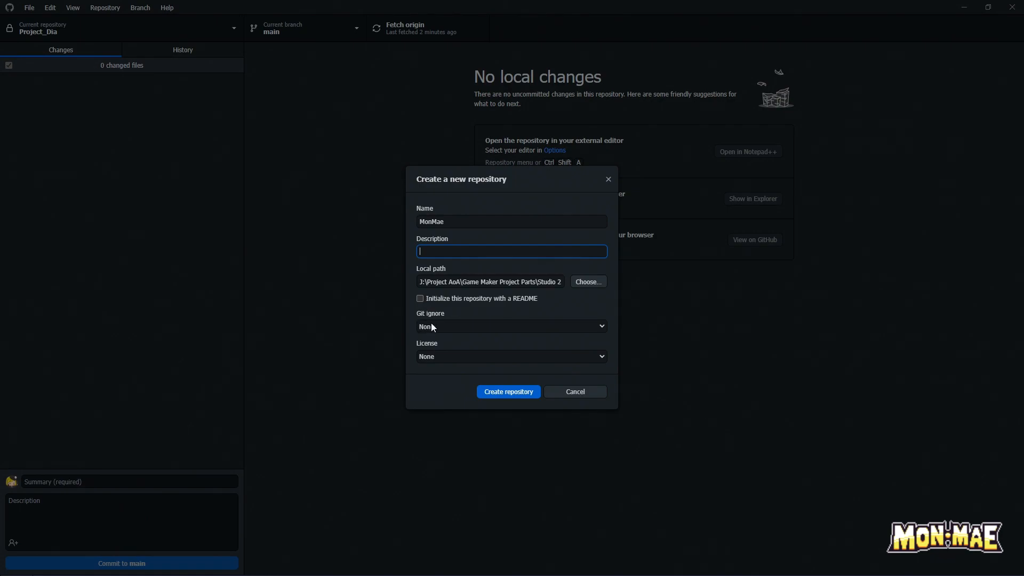
pyautogui.click(519, 392)
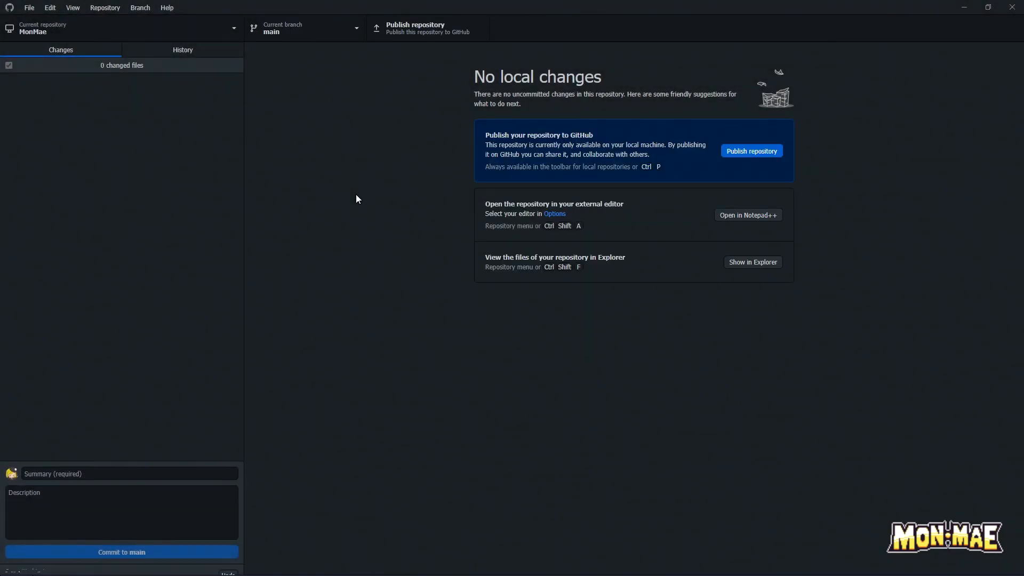
# Step: Review the initial commit in the MonMae repository's history and return to the list of changes
pyautogui.click(30, 10)
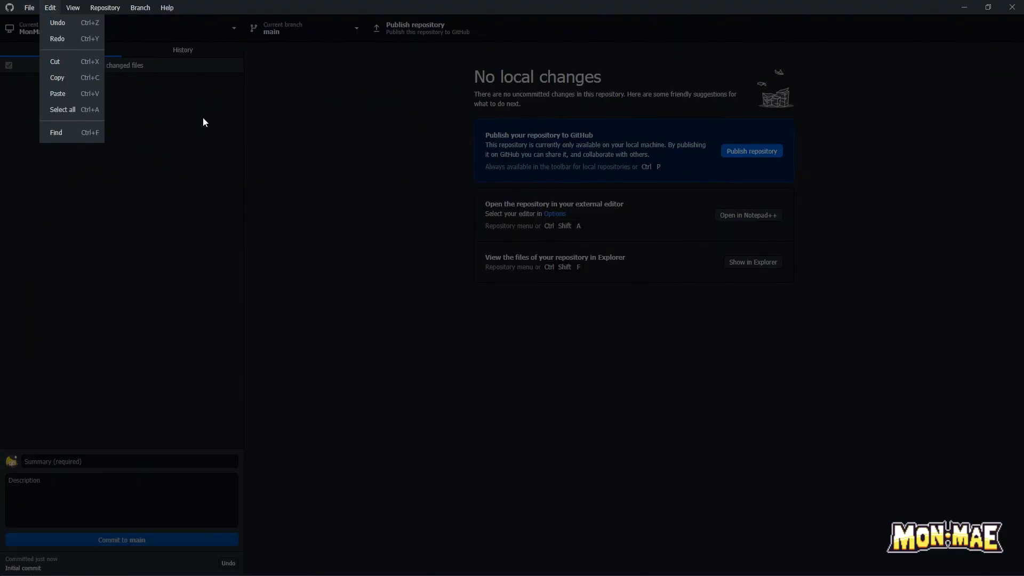
pyautogui.click(203, 117)
pyautogui.click(168, 52)
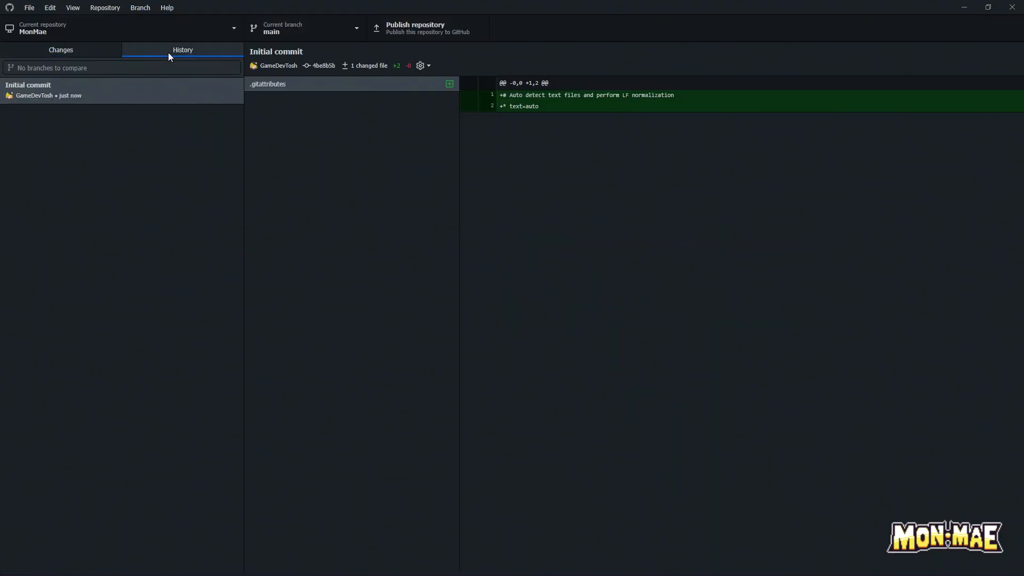
pyautogui.click(45, 94)
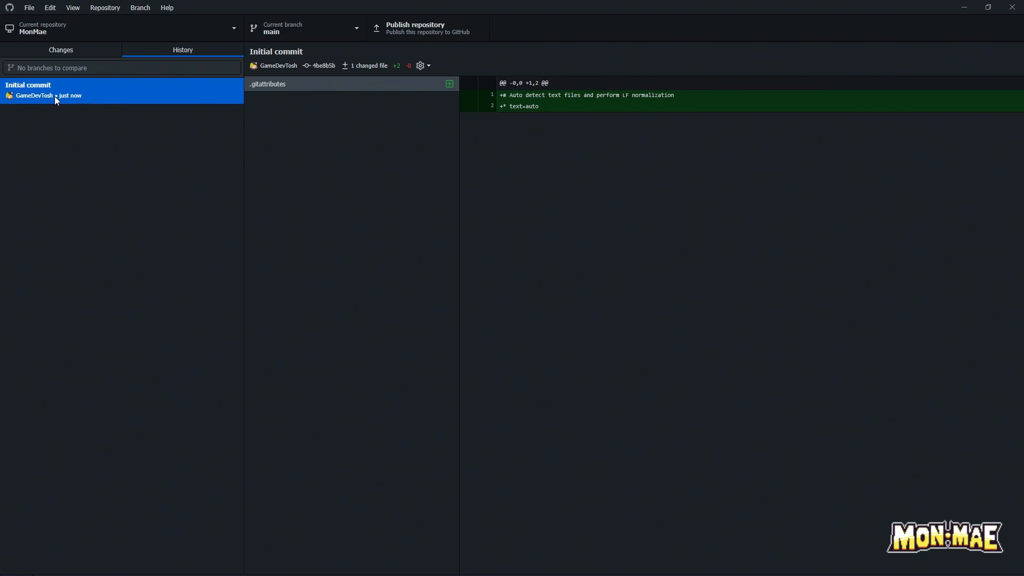
pyautogui.click(78, 51)
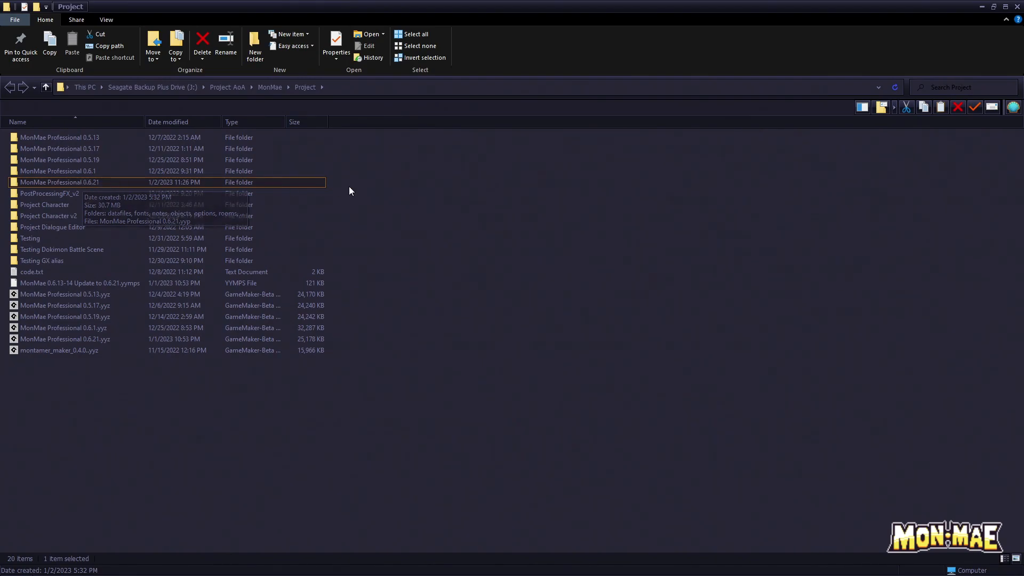
# Step: In File Explorer, check the contents of the MonMae Professional 0.6.21 project folder and copy the whole folder
pyautogui.doubleClick(101, 181)
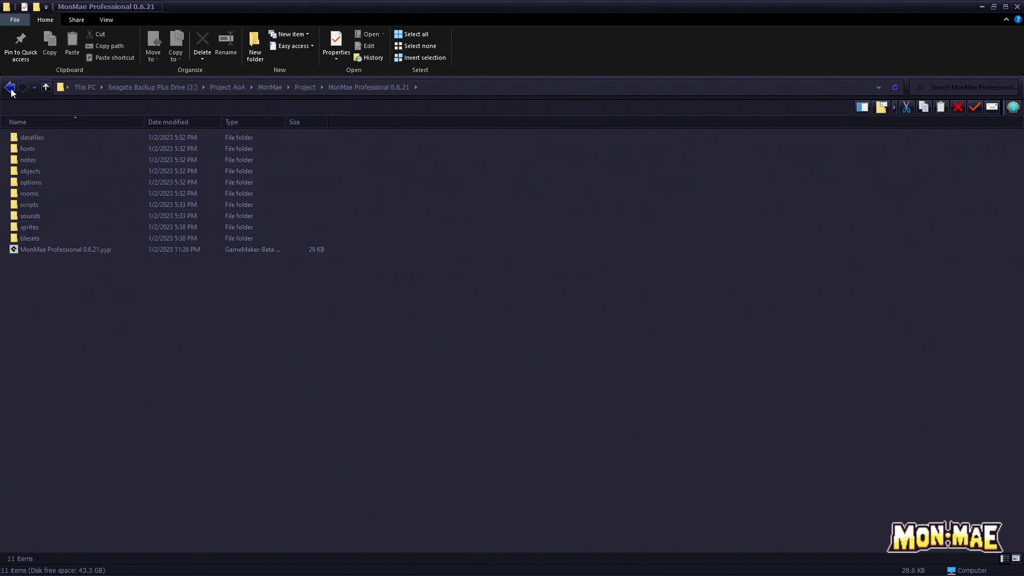
pyautogui.press('BackSpace')
pyautogui.rightClick(91, 182)
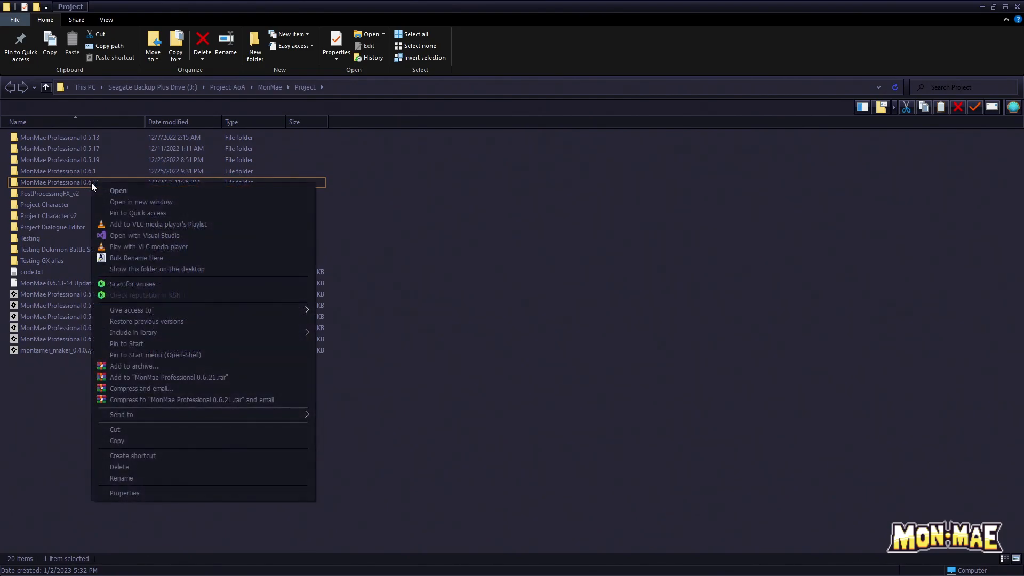
pyautogui.click(117, 443)
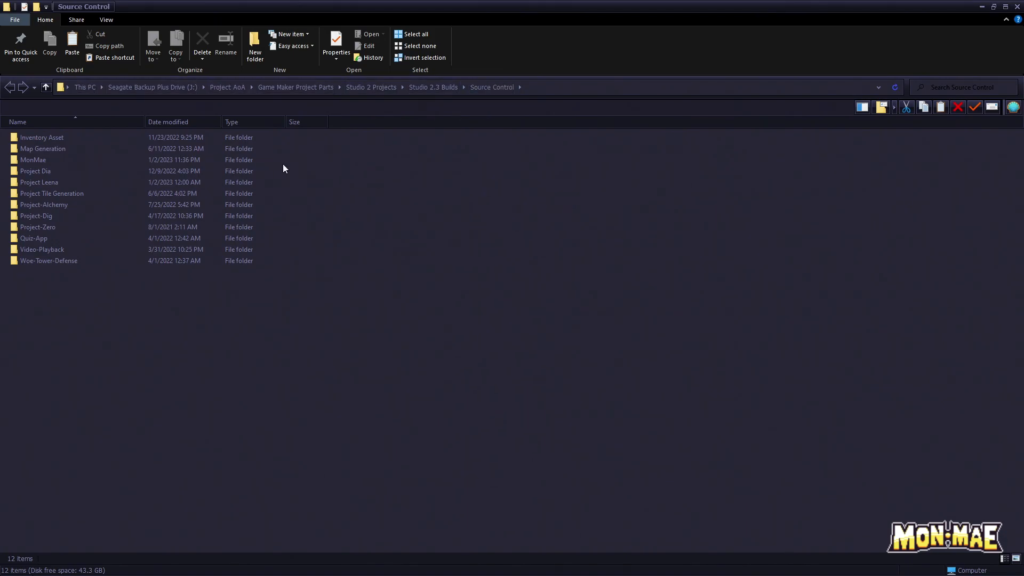
# Step: Paste the copied project folder into the MonMae repository folder inside Source Control and open the pasted copy
pyautogui.click(39, 160)
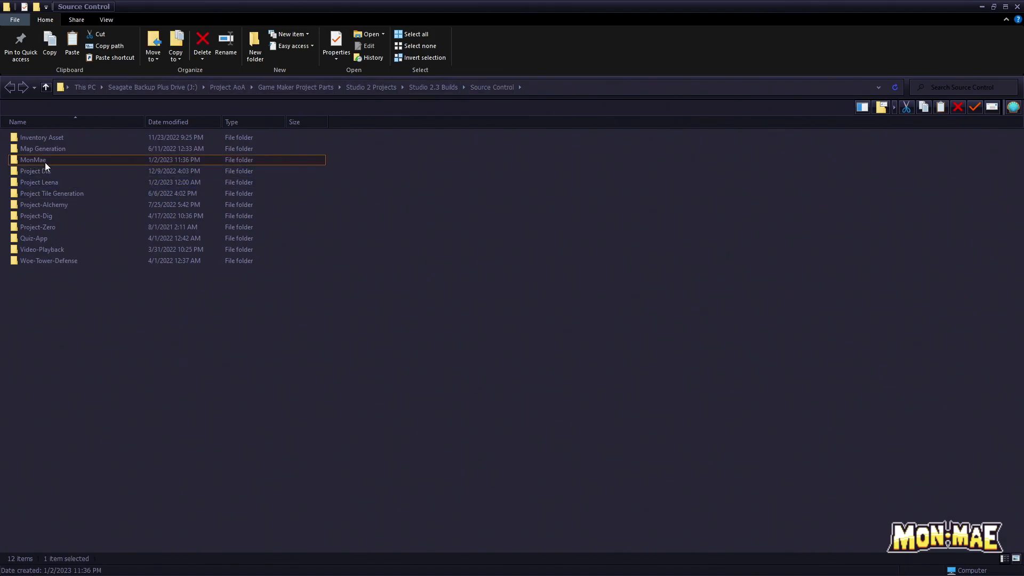
pyautogui.doubleClick(45, 162)
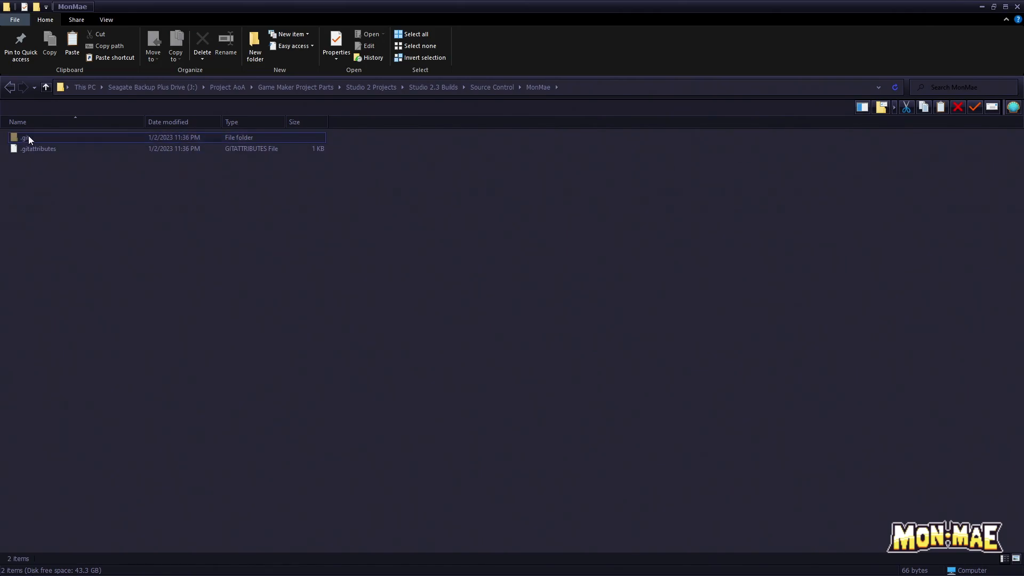
pyautogui.rightClick(51, 192)
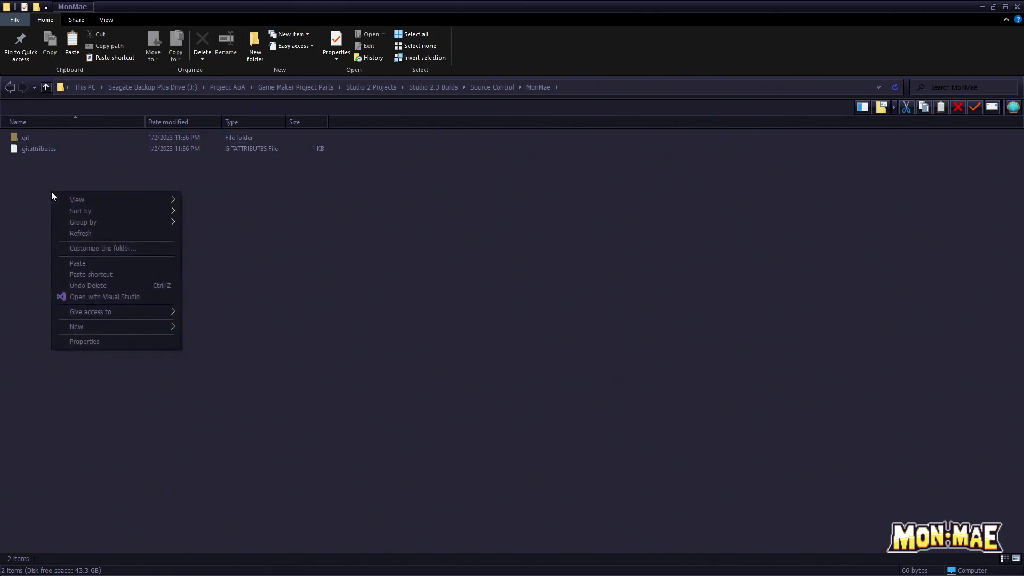
pyautogui.click(76, 263)
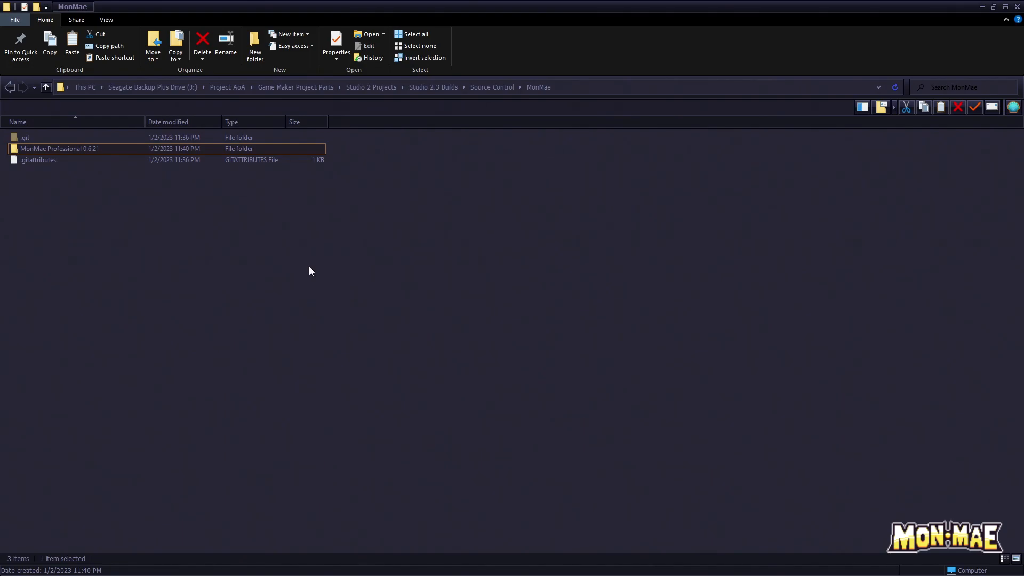
pyautogui.doubleClick(94, 148)
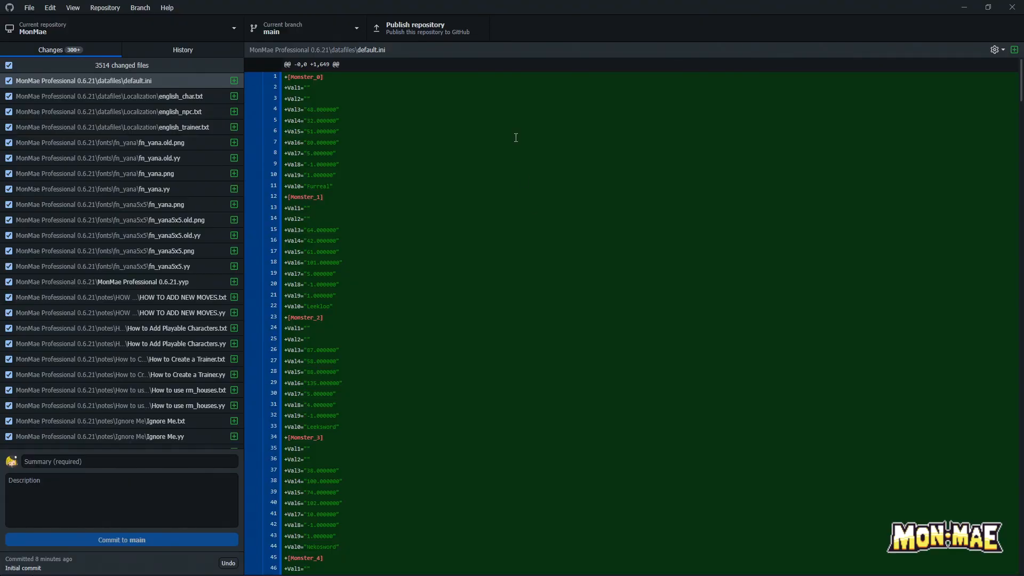
# Step: In GitHub Desktop, look through the MonMae repository's changed files and inspect the collision, external and grass tileset entries
pyautogui.scroll(-7, 139, 120)
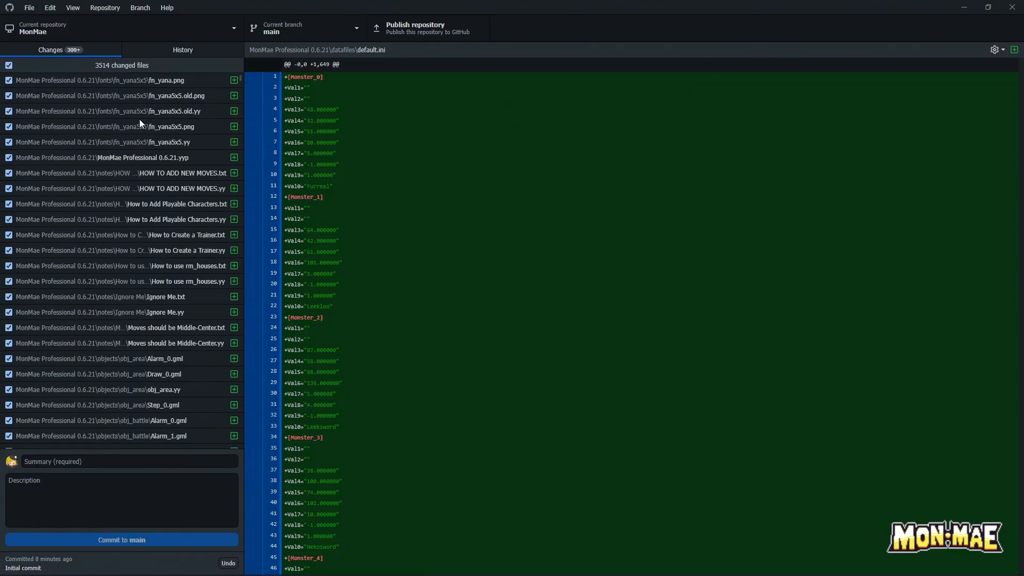
pyautogui.scroll(-8, 139, 120)
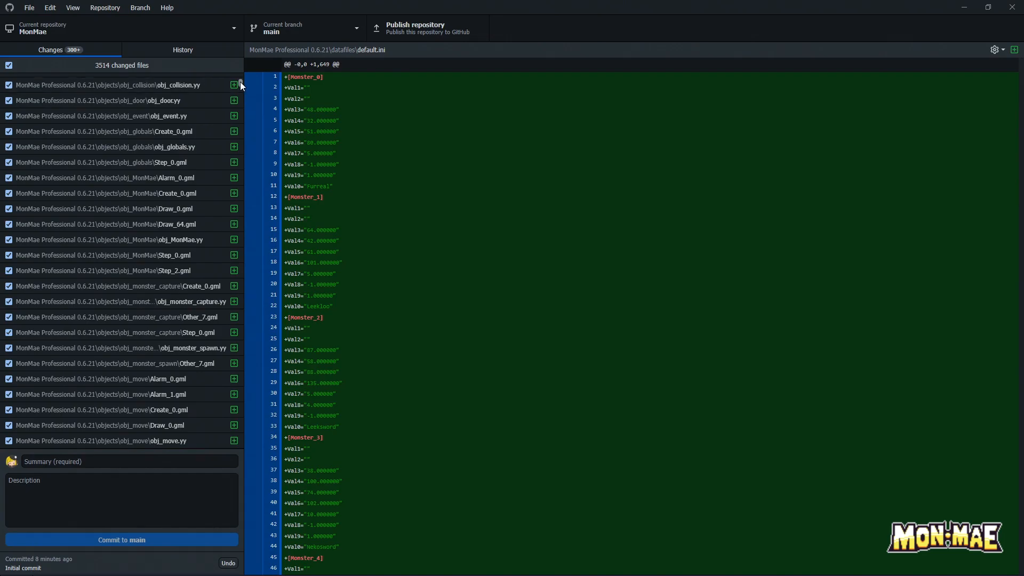
pyautogui.moveTo(240, 81); pyautogui.dragTo(239, 445)
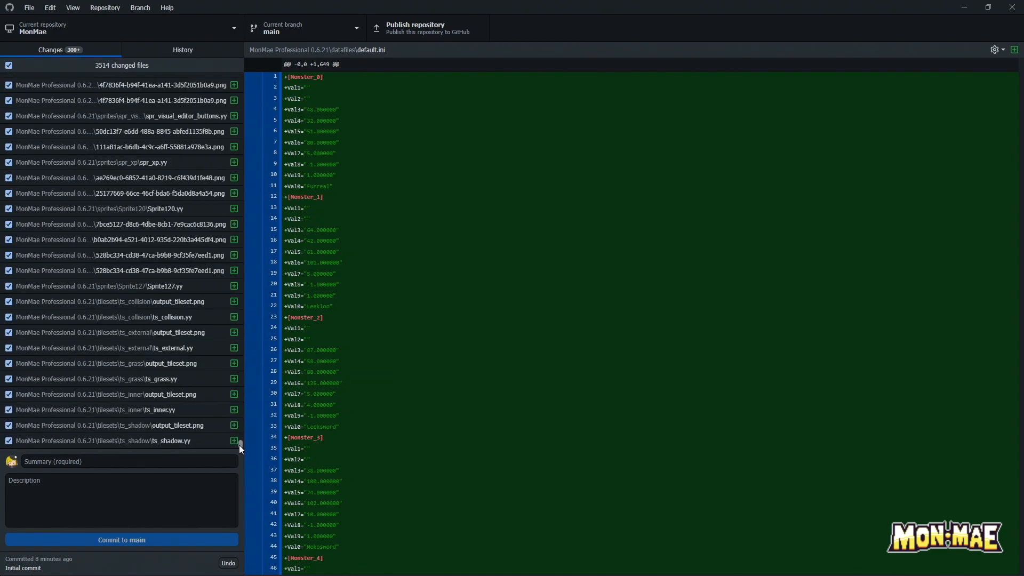
pyautogui.click(163, 302)
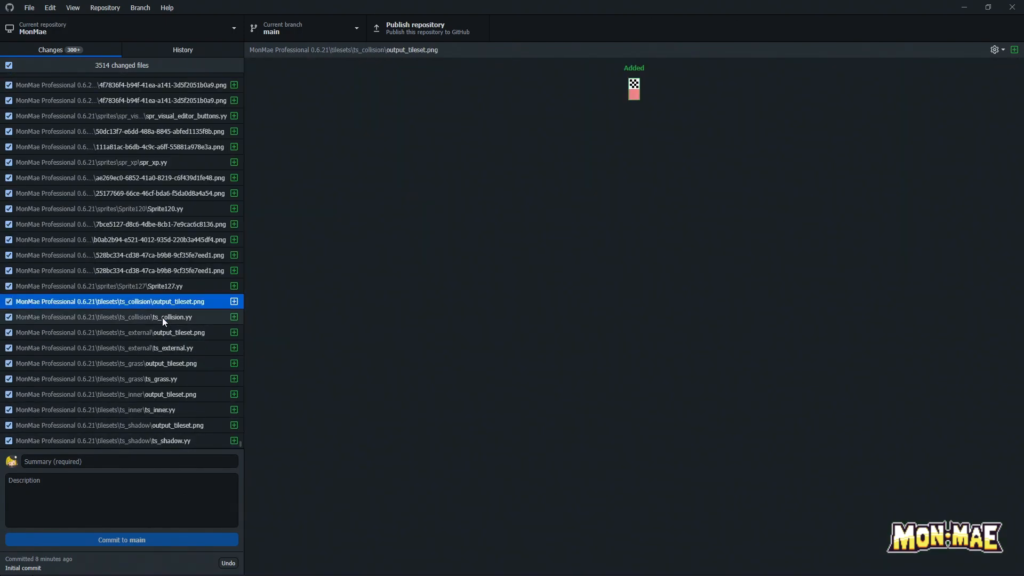
pyautogui.click(162, 318)
pyautogui.click(159, 331)
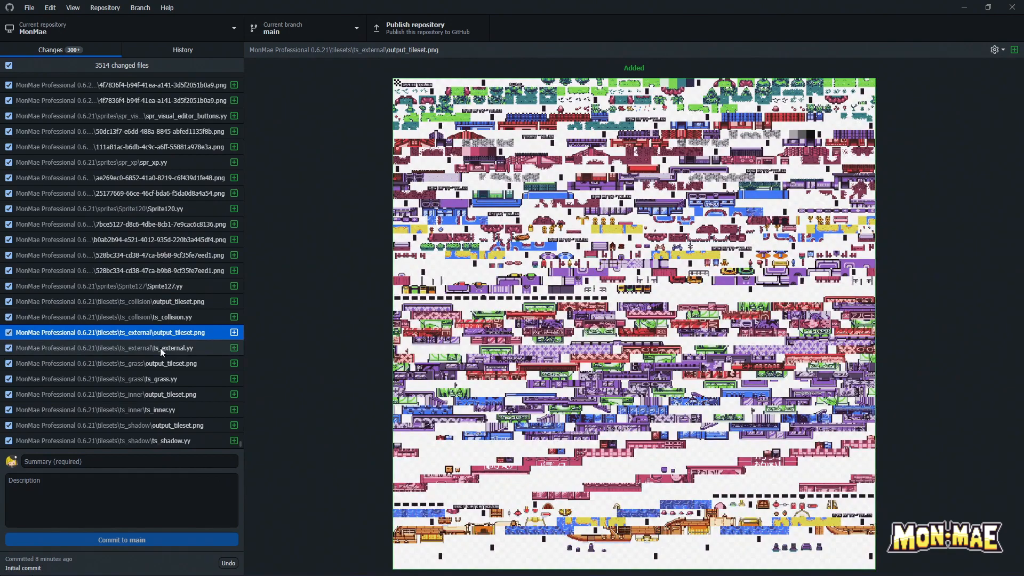
pyautogui.click(160, 348)
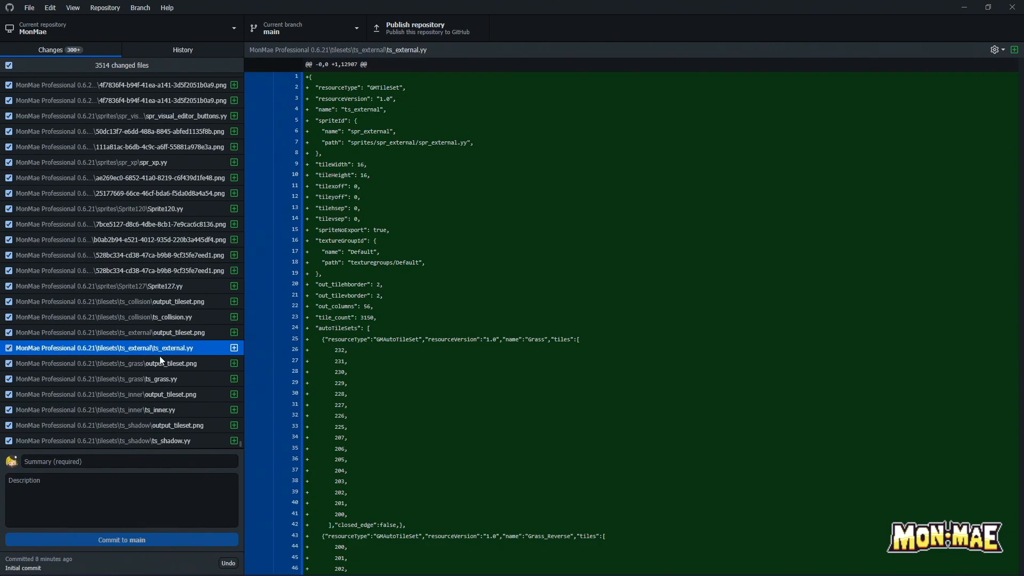
pyautogui.click(158, 359)
pyautogui.click(155, 377)
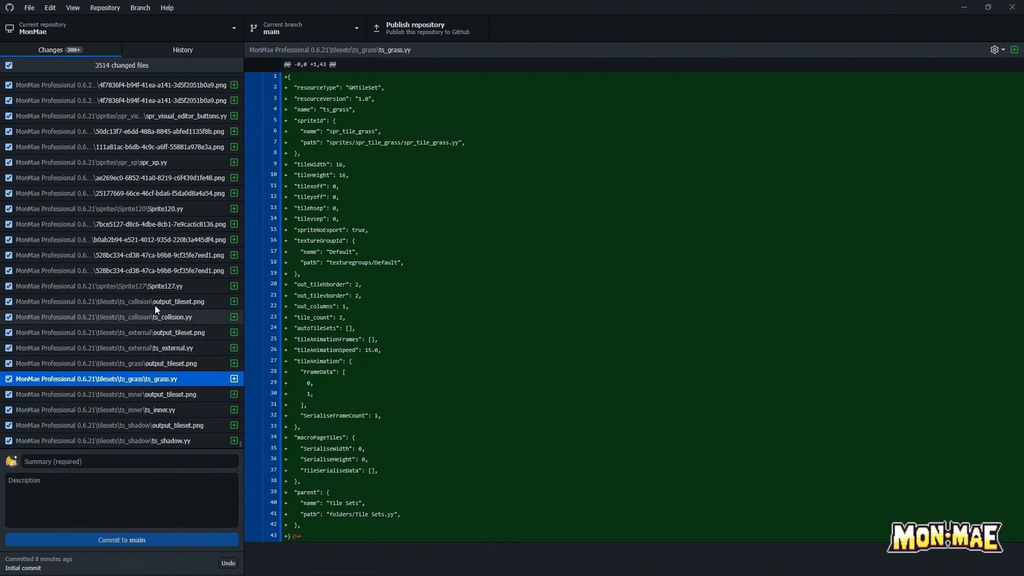
pyautogui.scroll(5, 149, 238)
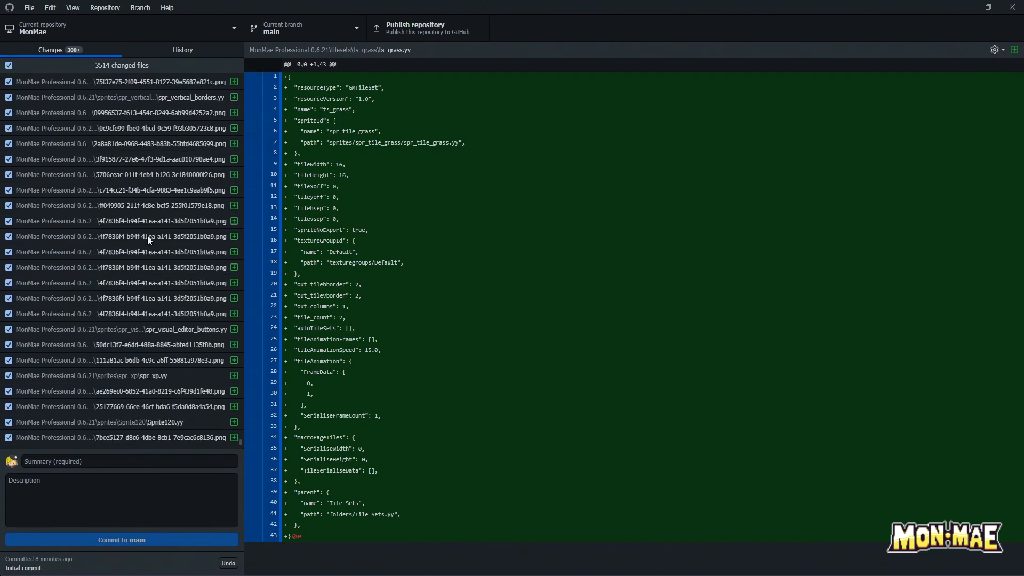
pyautogui.scroll(5, 143, 203)
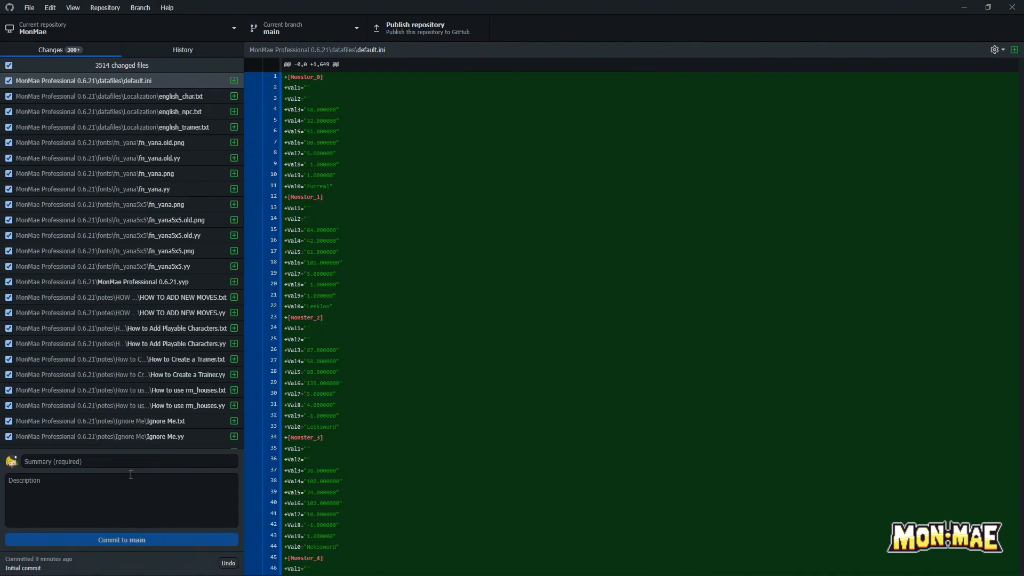
# Step: Commit all pending MonMae files to the main branch with the summary "First MonMae Commit"
pyautogui.click(131, 463)
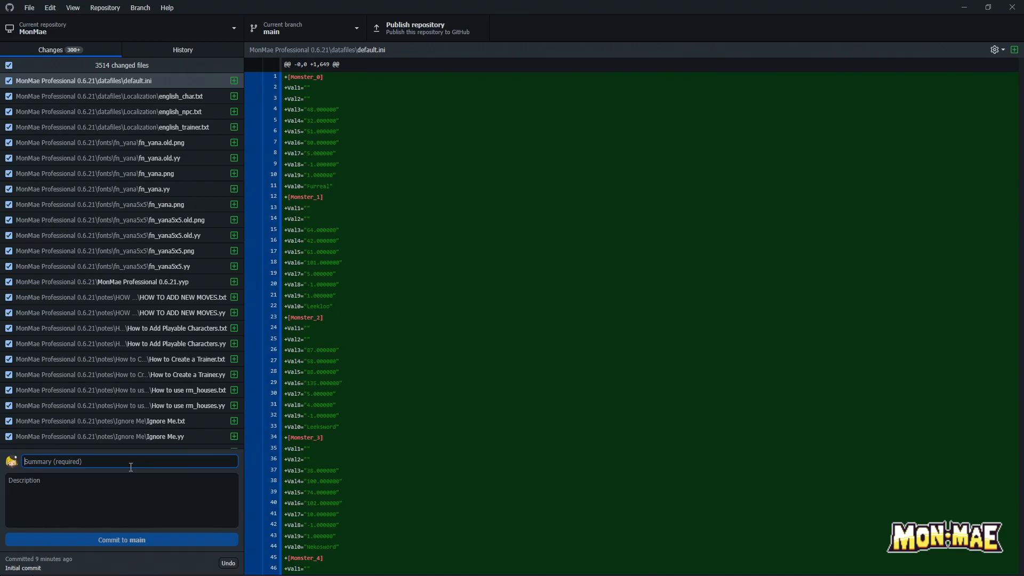
pyautogui.write('Fir')
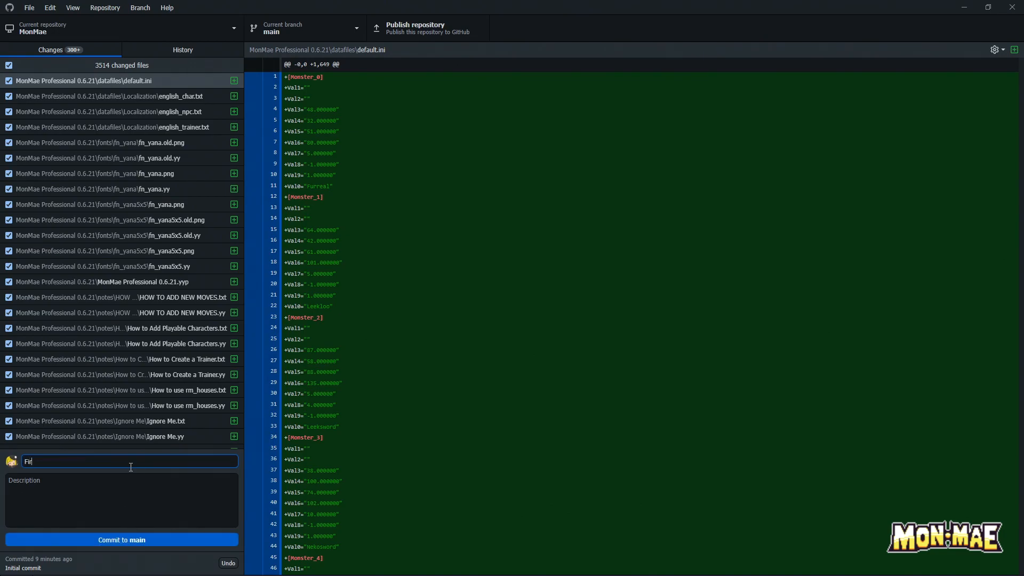
pyautogui.write('st MonMae Commi')
pyautogui.click(75, 490)
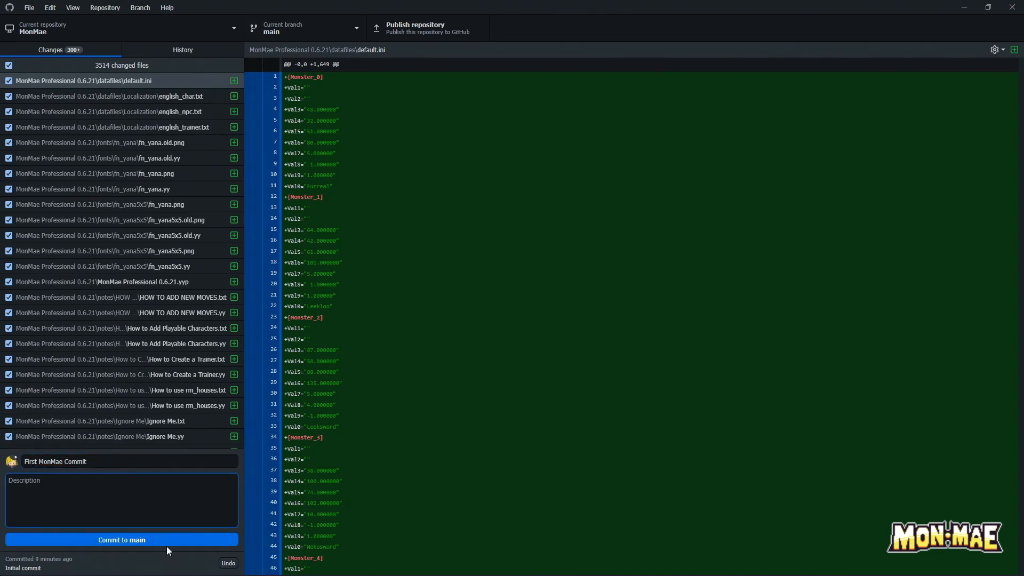
pyautogui.click(123, 539)
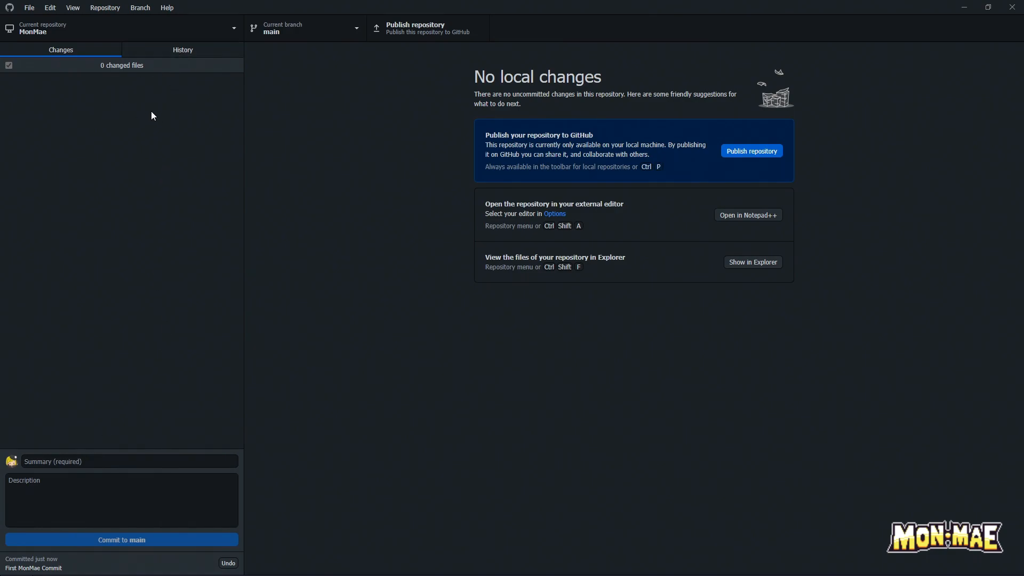
# Step: Inspect the First MonMae Commit in the history, viewing its localization text files and default.ini, and return to the list of changes
pyautogui.click(178, 53)
pyautogui.click(60, 92)
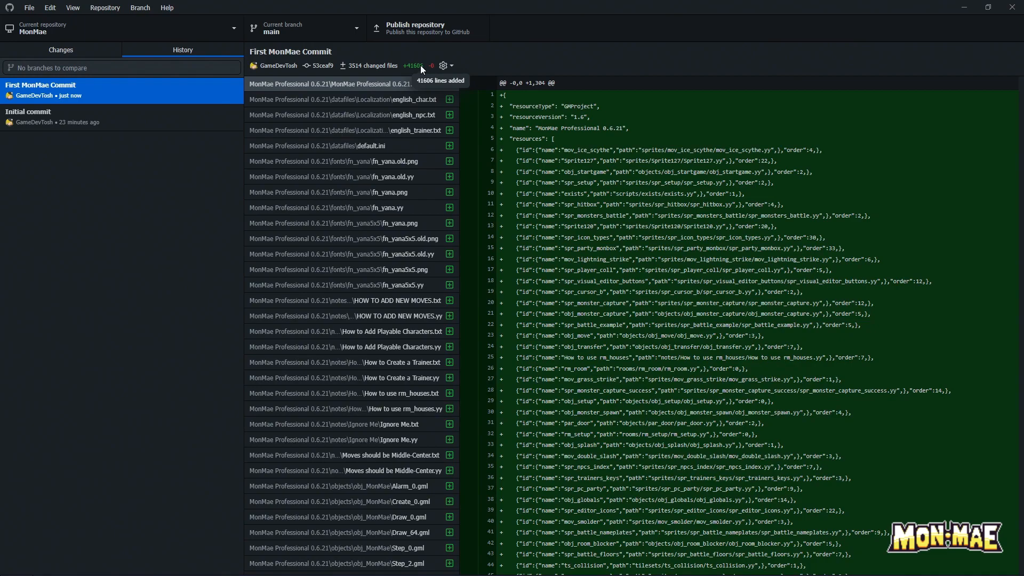
pyautogui.click(414, 101)
pyautogui.click(413, 114)
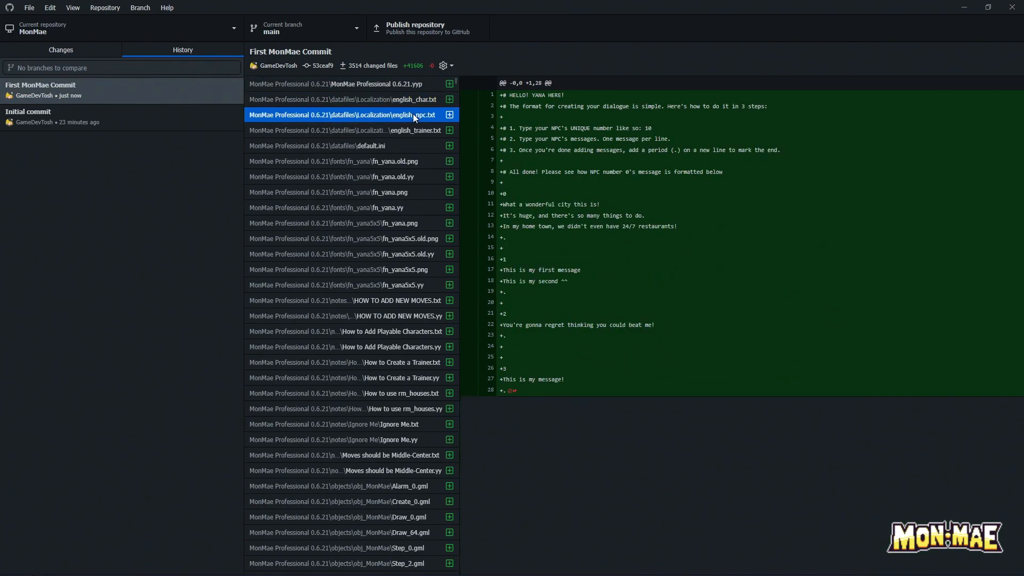
pyautogui.click(408, 132)
pyautogui.click(404, 145)
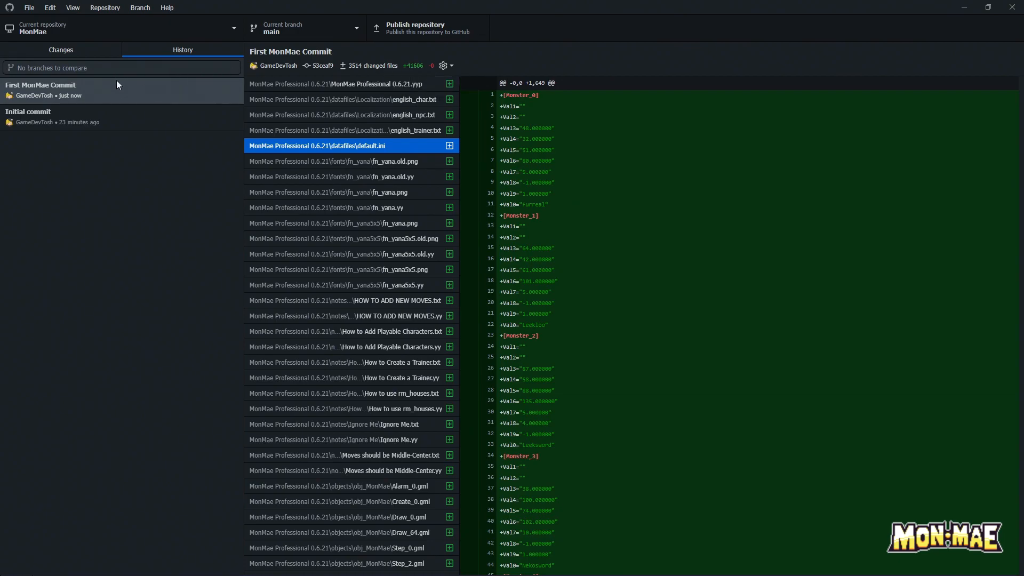
pyautogui.click(82, 50)
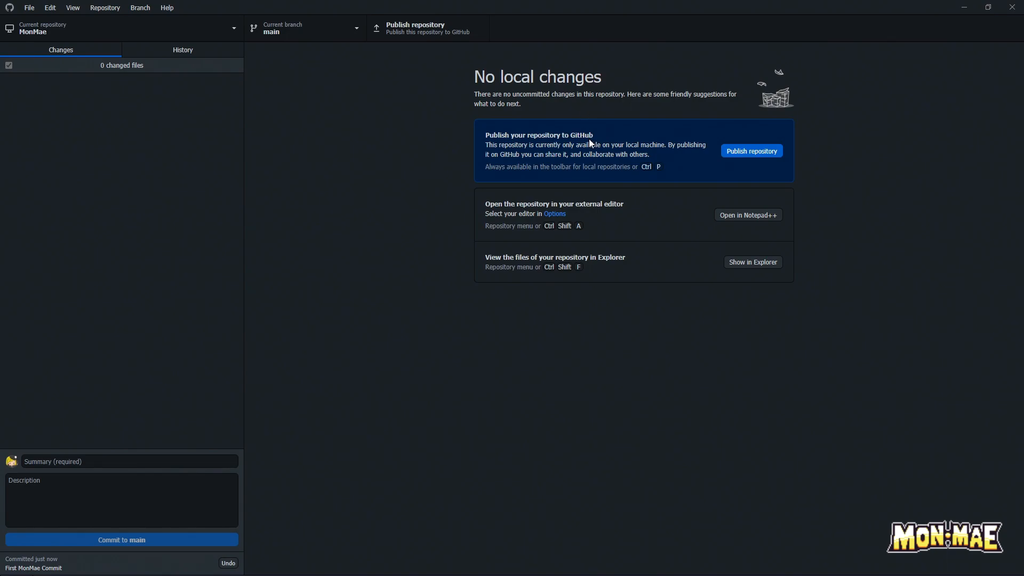
# Step: Publish the MonMae repository to GitHub.com as private code with the description "MonTamer Maker Repo"
pyautogui.click(749, 153)
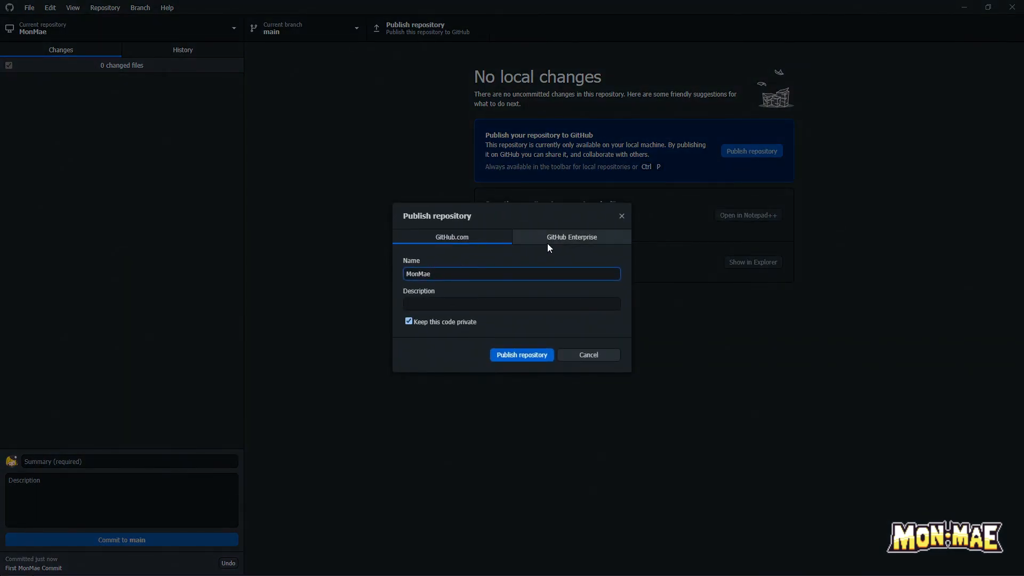
pyautogui.click(445, 302)
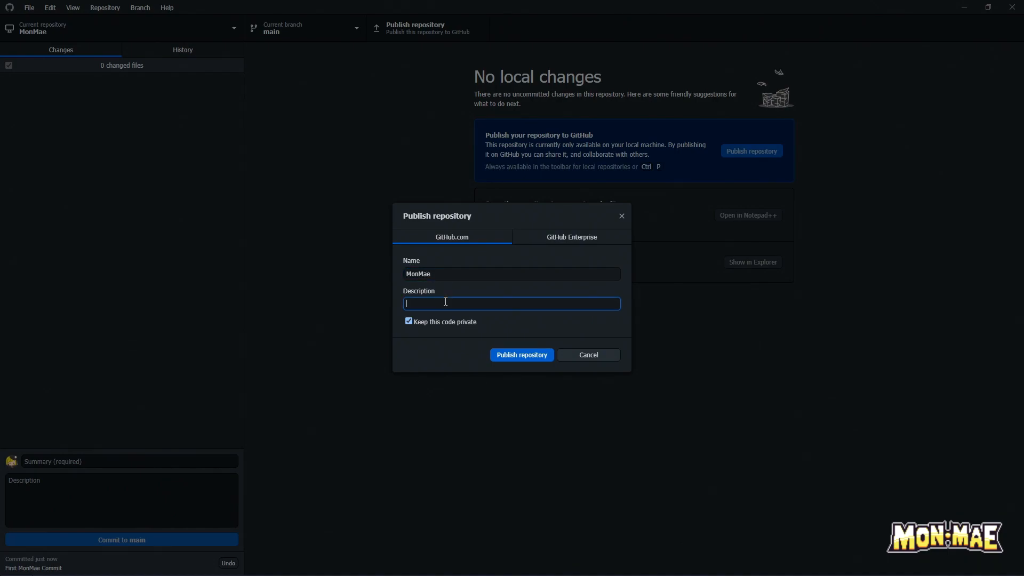
pyautogui.write('MonTamer Maker Repo')
pyautogui.click(533, 355)
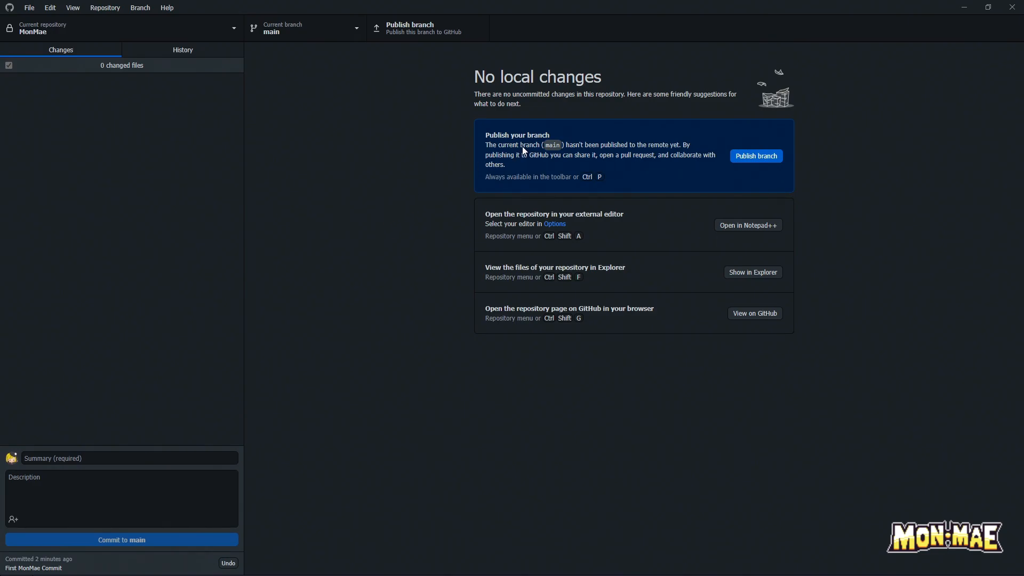
# Step: Check the published repository's commit history and its list of local changes
pyautogui.click(182, 49)
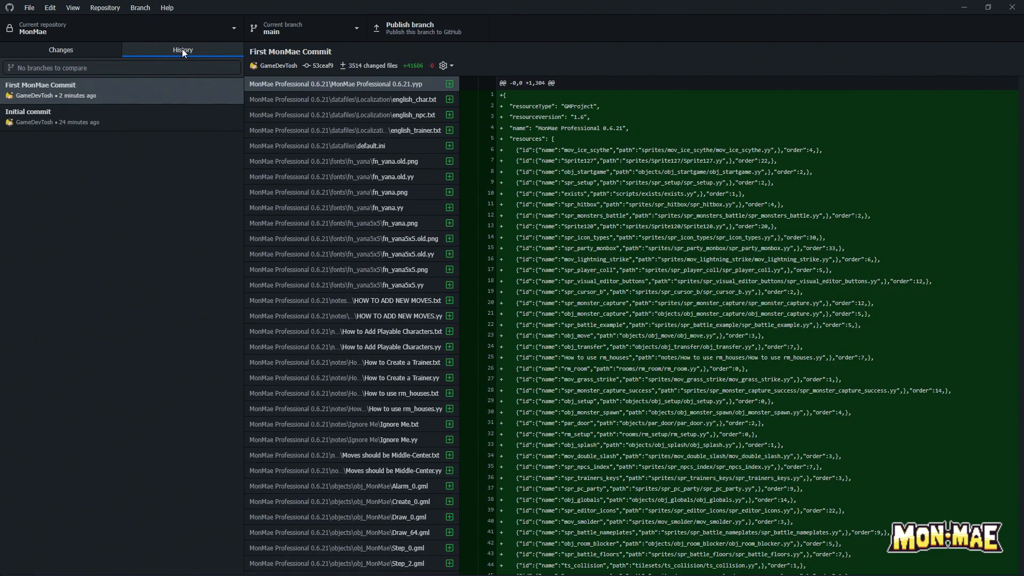
pyautogui.click(97, 56)
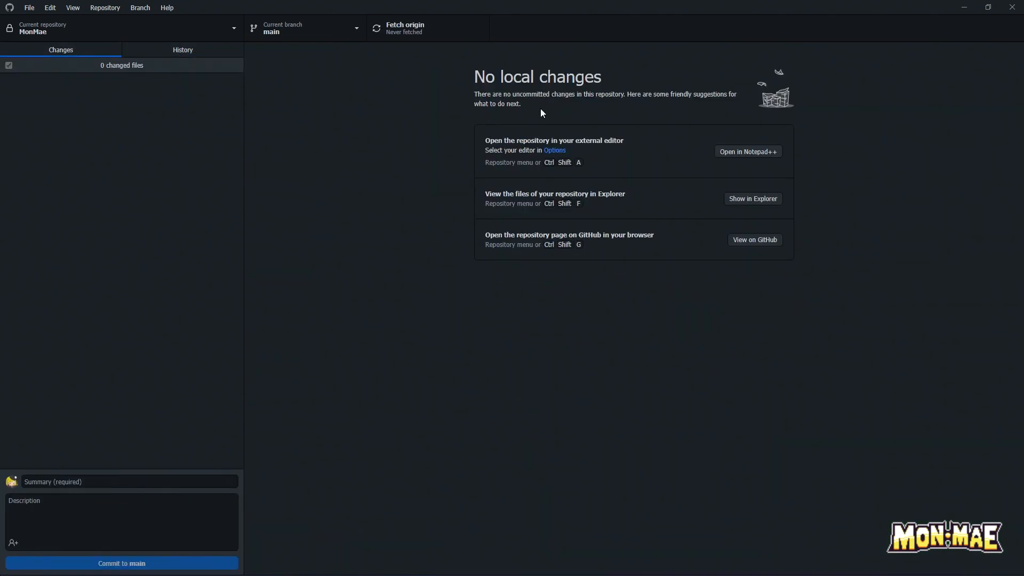
pyautogui.click(193, 51)
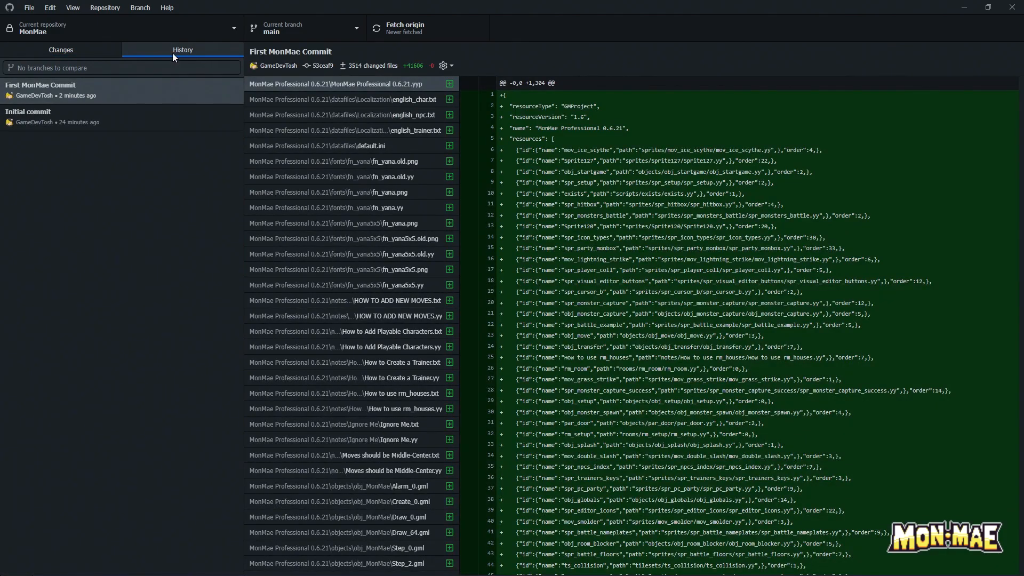
pyautogui.click(90, 53)
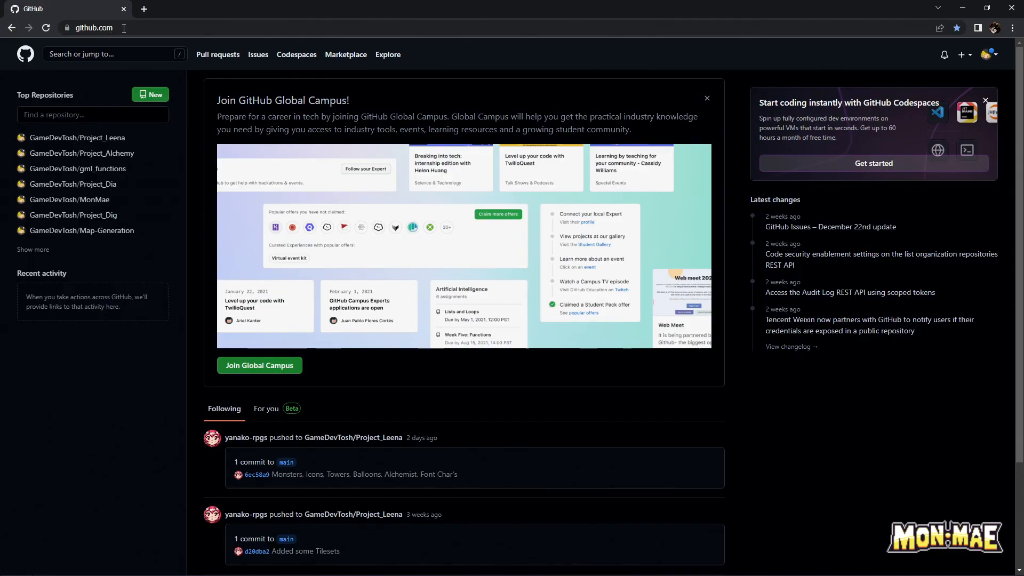
# Step: On the GitHub website in the browser, open the MonMae repository from the account's repositories and enter its MonMae Professional 0.6.21 folder
pyautogui.click(994, 56)
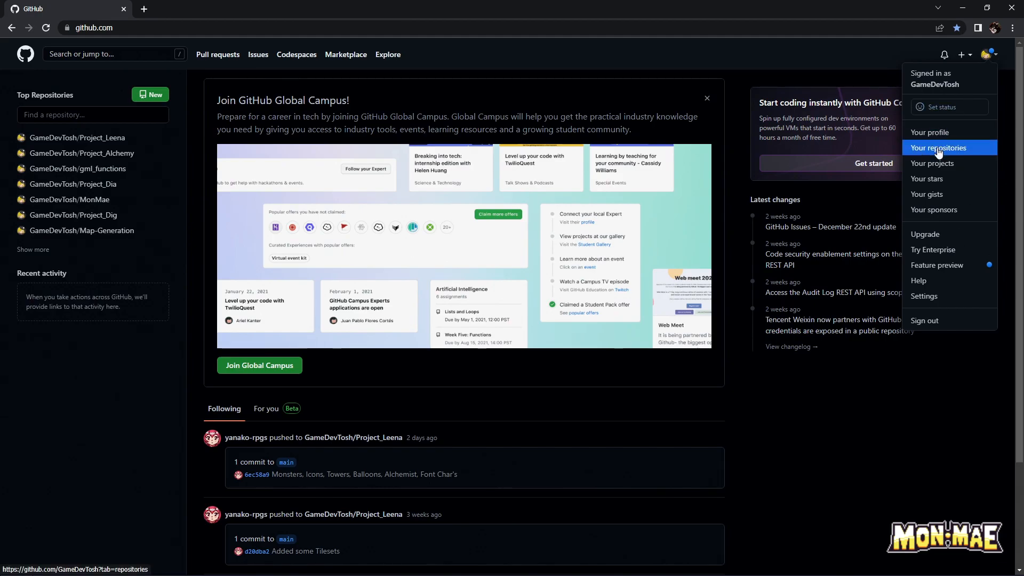
pyautogui.click(939, 152)
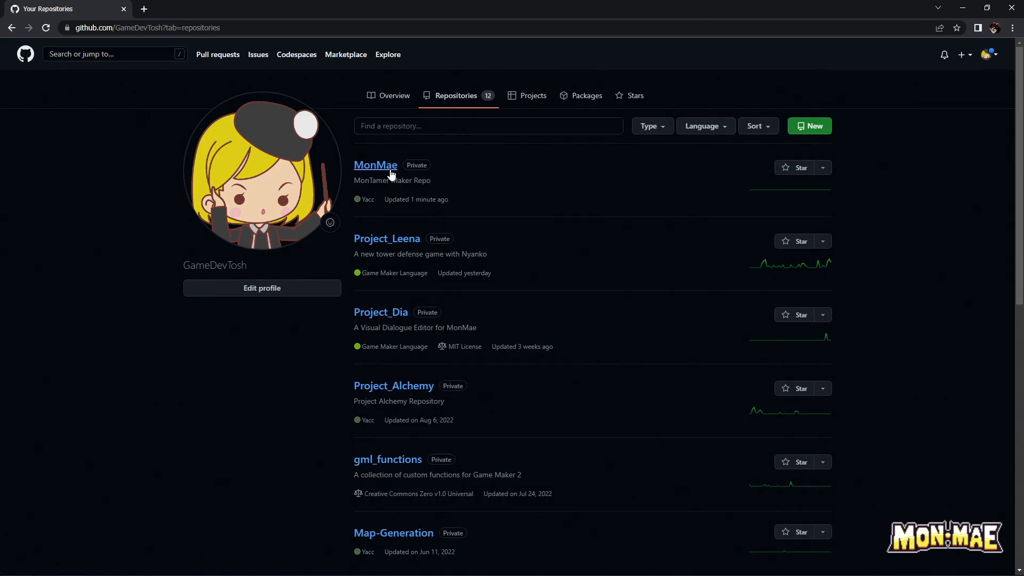
pyautogui.click(390, 169)
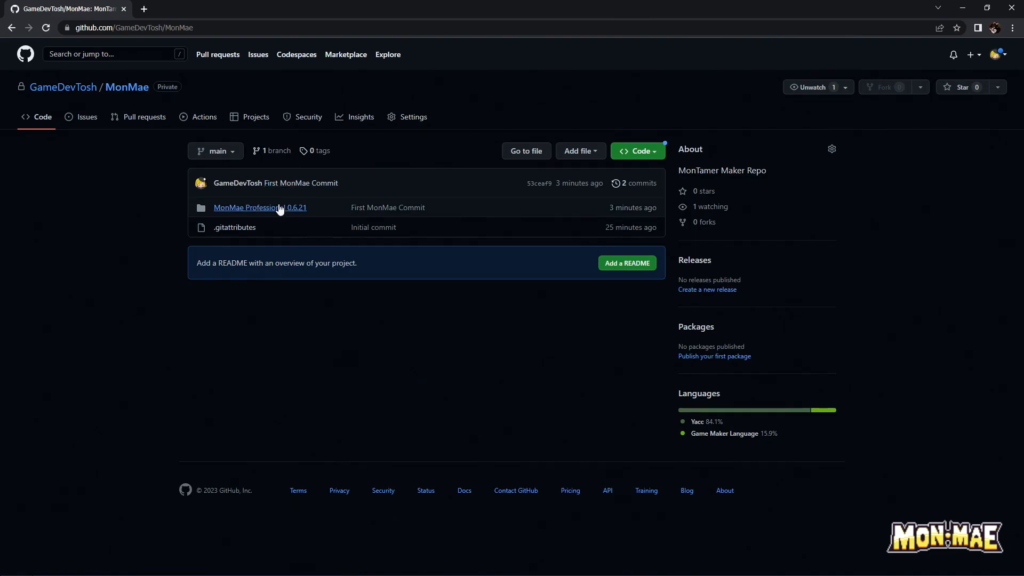
pyautogui.click(279, 208)
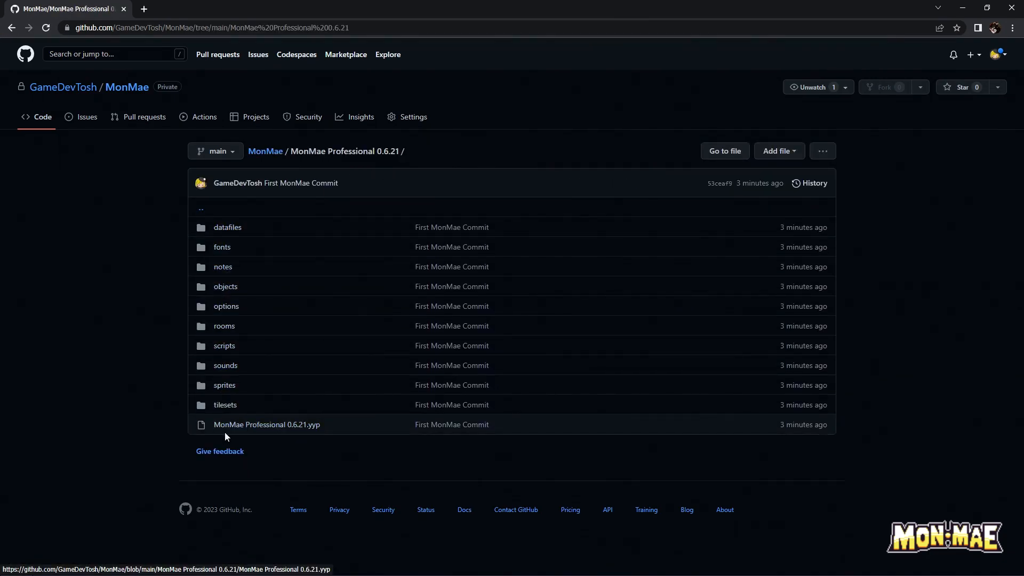
# Step: Browse through datafiles and Localization to read english_npc.txt, and return to the MonMae Professional 0.6.21 folder
pyautogui.click(227, 228)
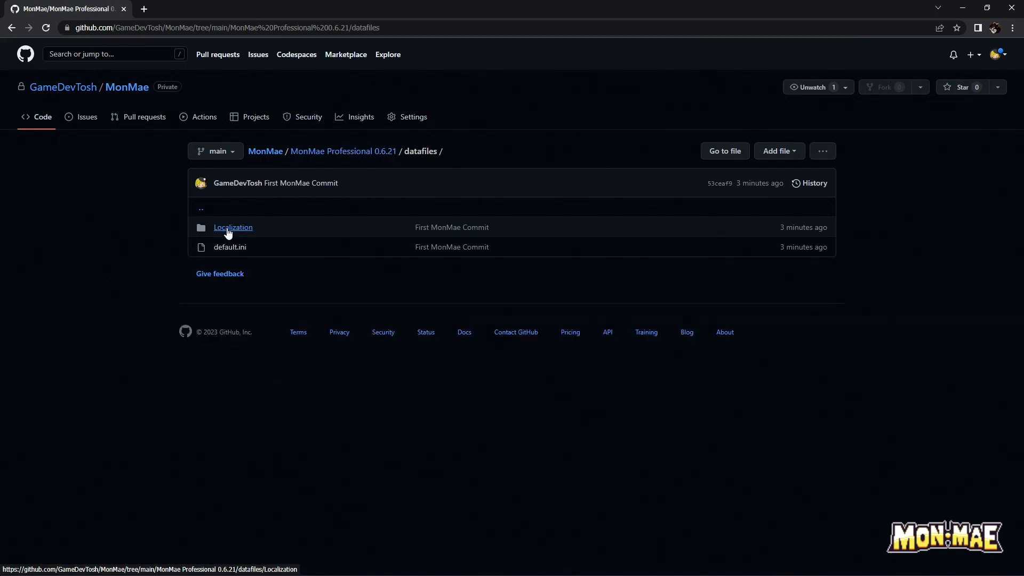
pyautogui.click(243, 230)
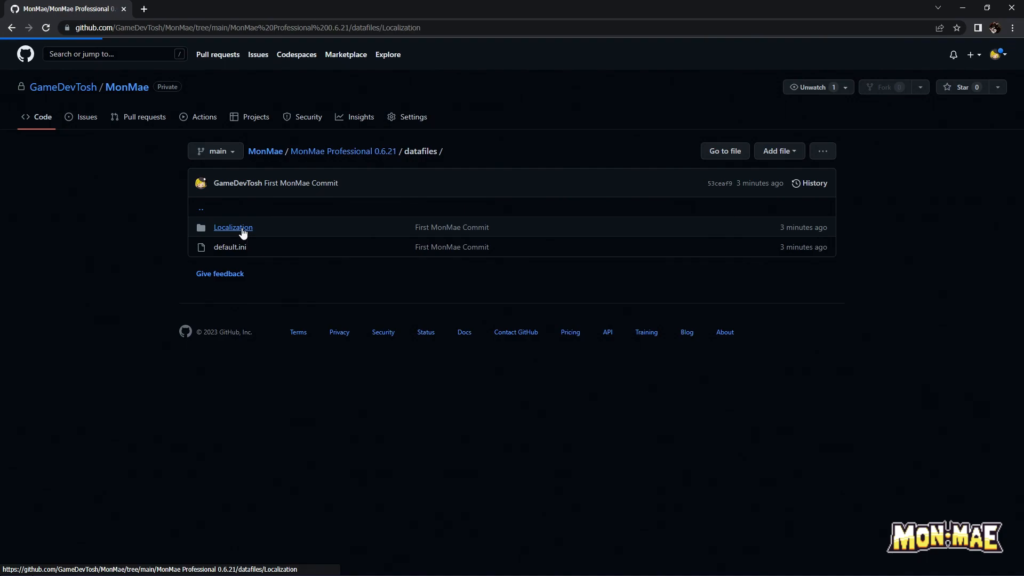
pyautogui.click(249, 254)
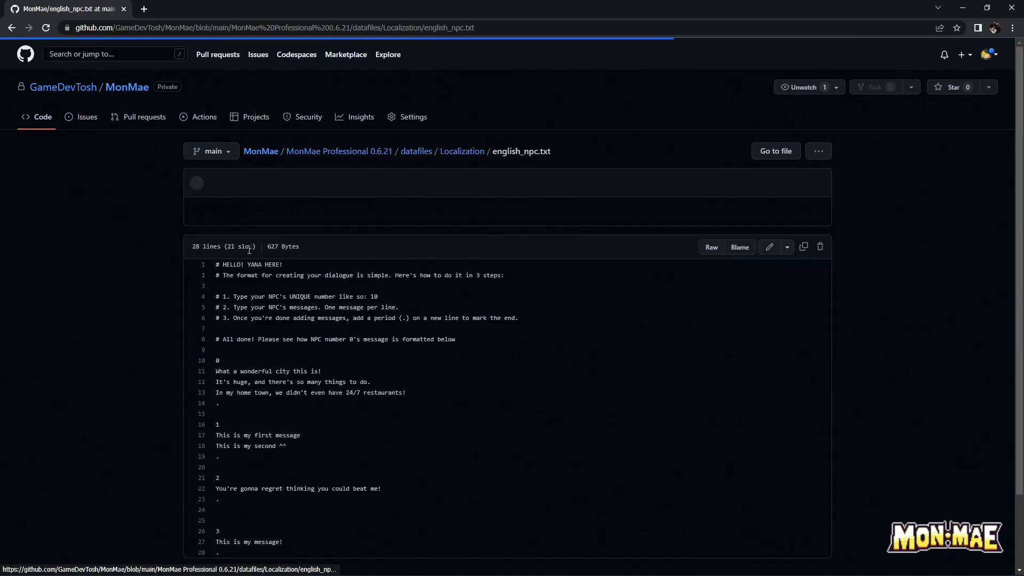
pyautogui.scroll(-2, 374, 315)
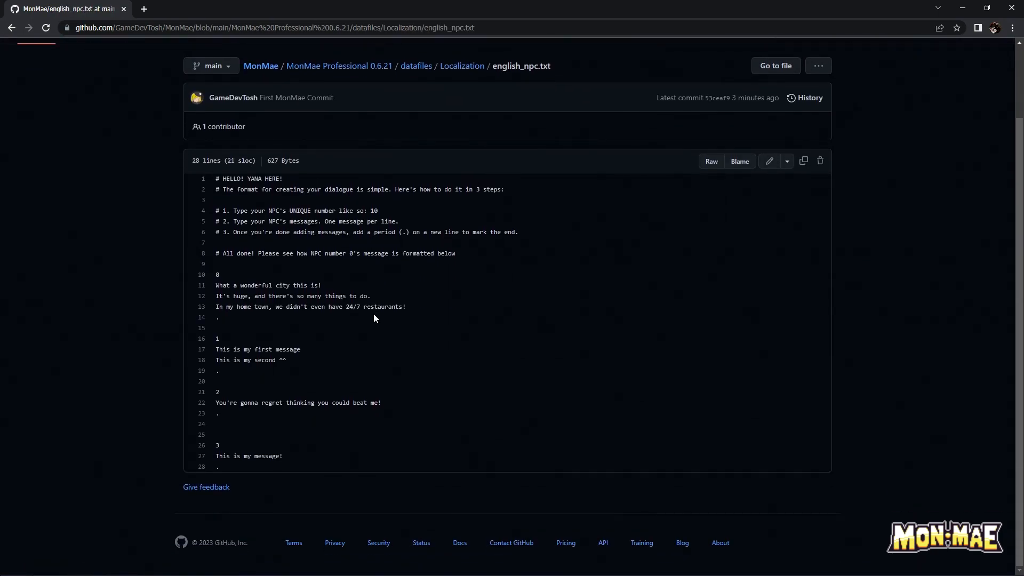
pyautogui.scroll(2, 373, 318)
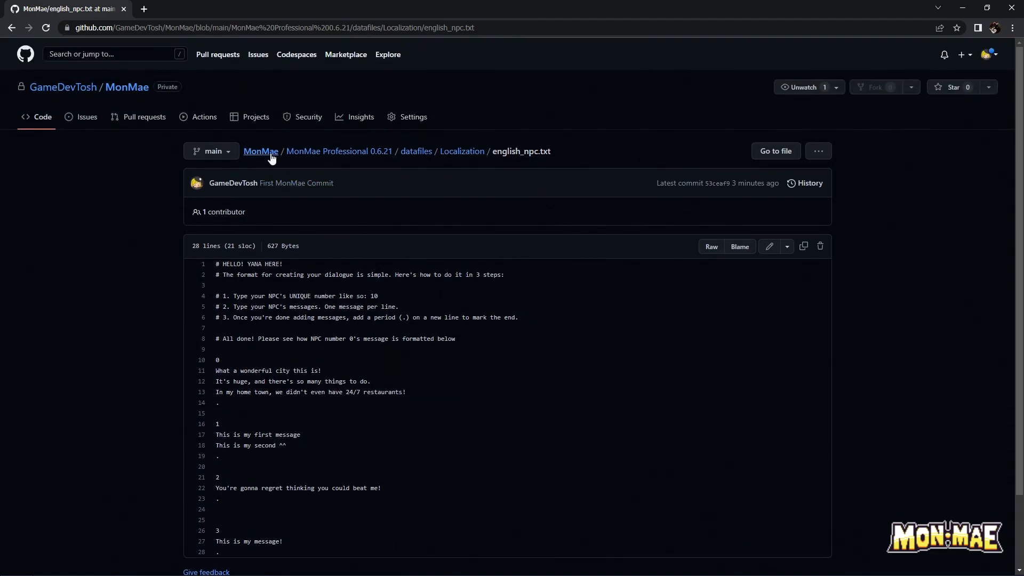
pyautogui.click(313, 154)
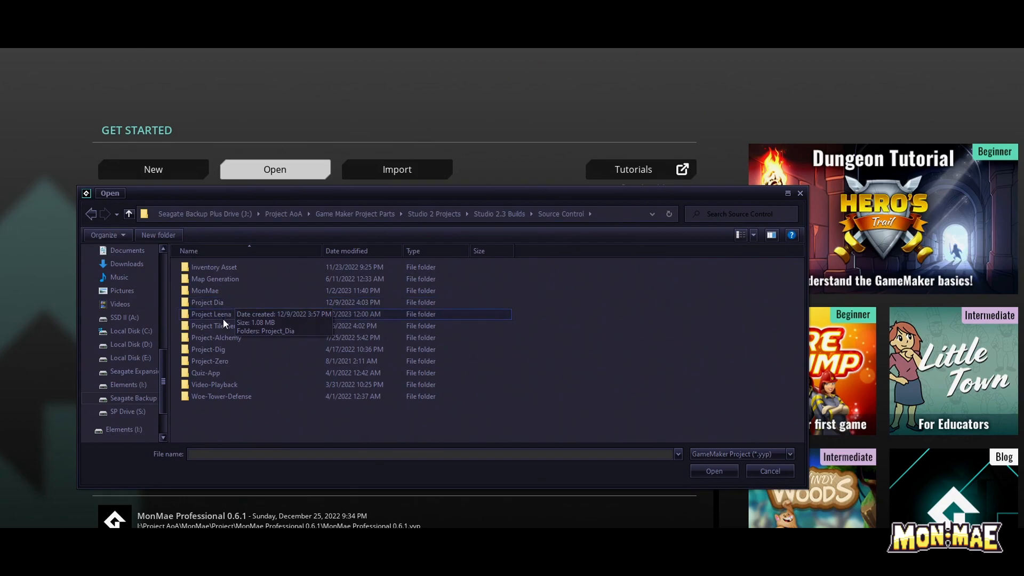
# Step: In GameMaker, open the project MonMae Professional 0.6.21.yyp from the MonMae repository folder inside Source Control
pyautogui.doubleClick(217, 290)
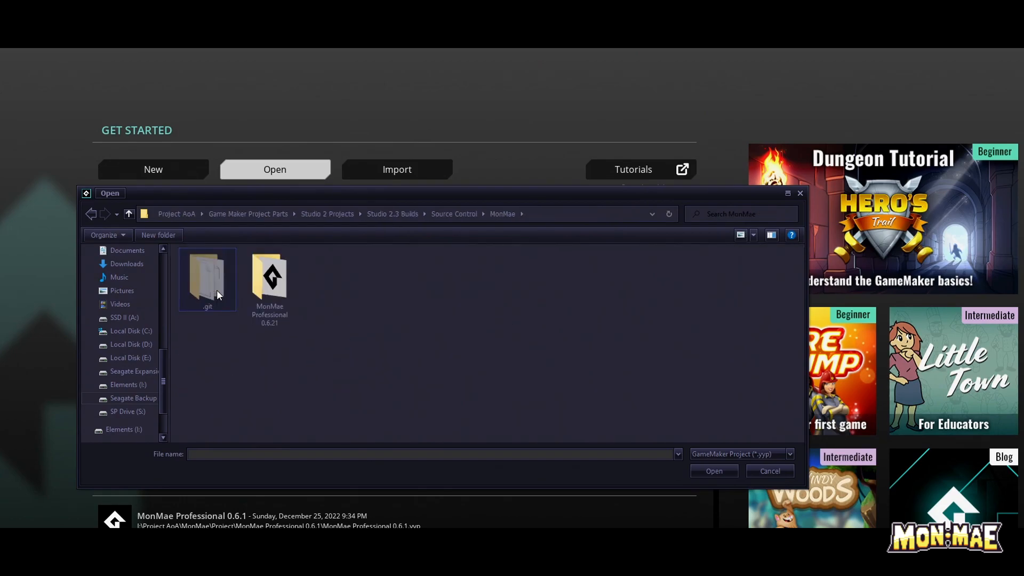
pyautogui.doubleClick(280, 286)
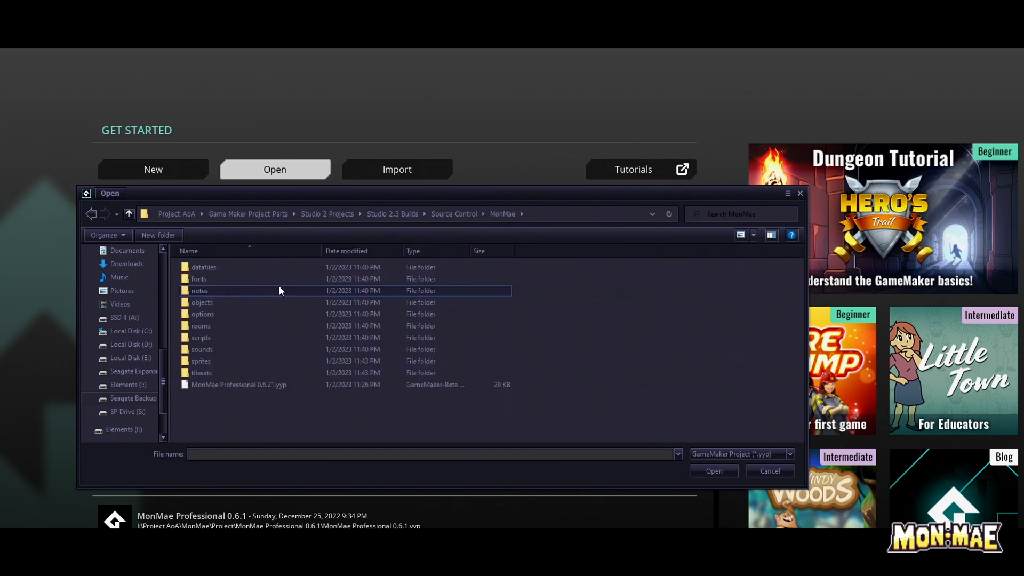
pyautogui.doubleClick(238, 382)
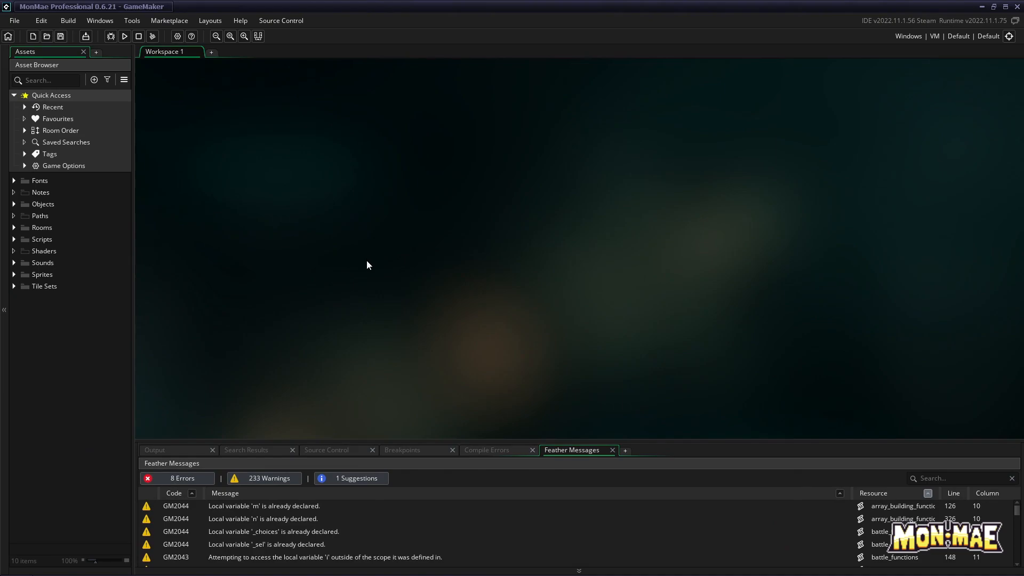
# Step: Hide the suggestions, warnings and errors in the Feather message list
pyautogui.click(339, 481)
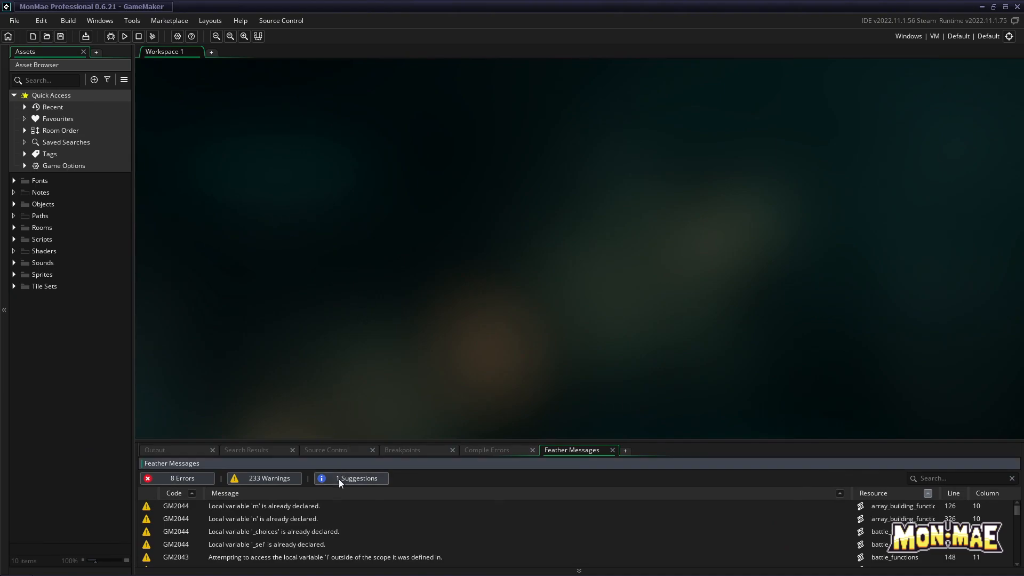
pyautogui.click(289, 479)
pyautogui.click(211, 479)
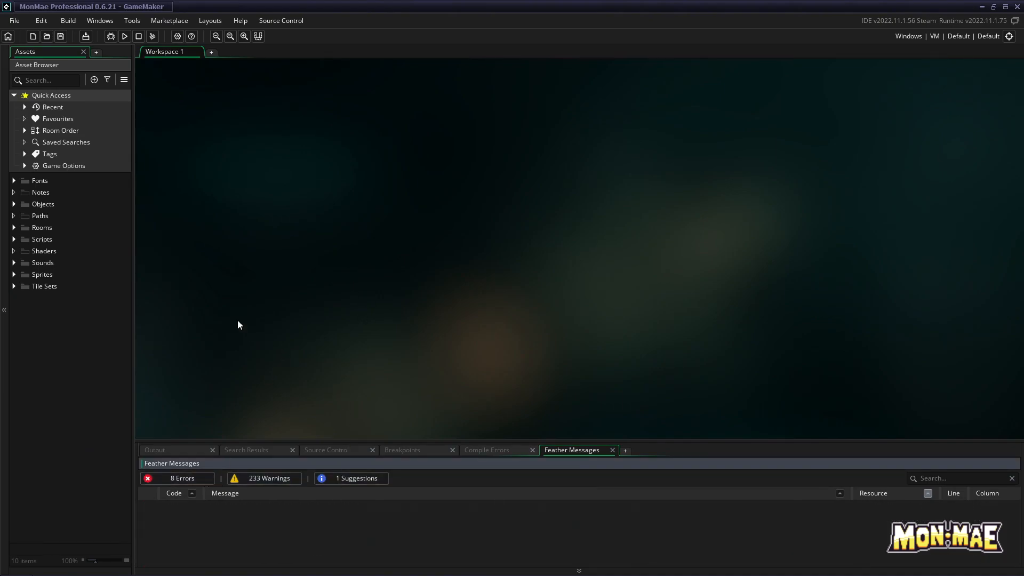
# Step: Open the start_game script from the Scripts group to view its code, and close the code window
pyautogui.click(14, 239)
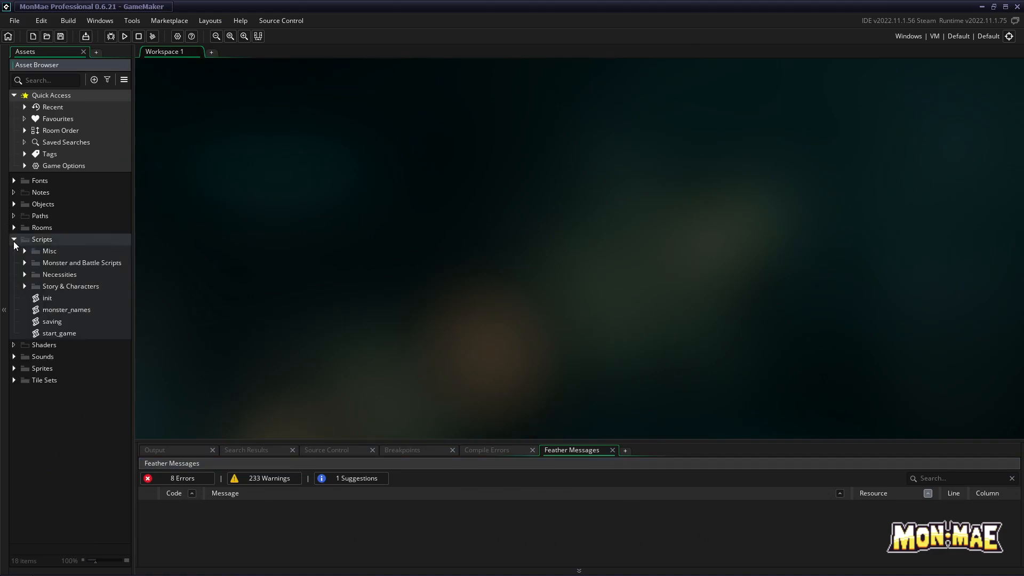
pyautogui.doubleClick(65, 334)
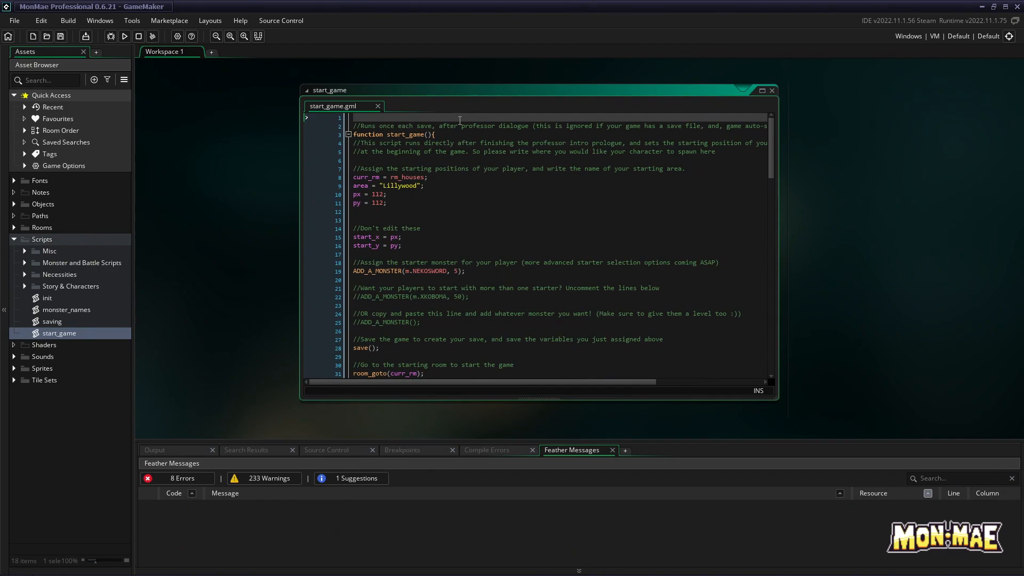
pyautogui.click(773, 91)
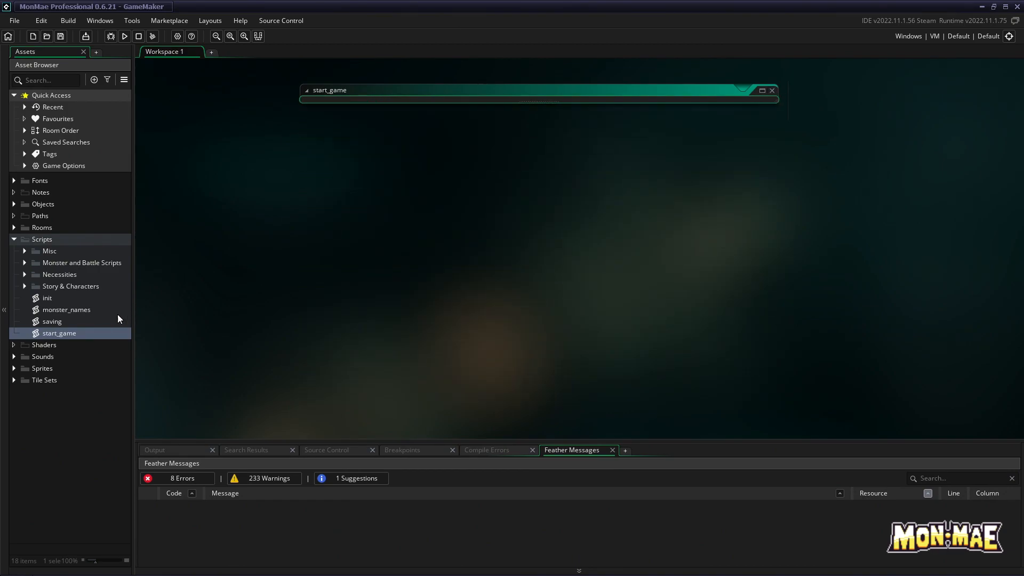
# Step: Delete the start_game script from the project and confirm the deletion
pyautogui.rightClick(73, 334)
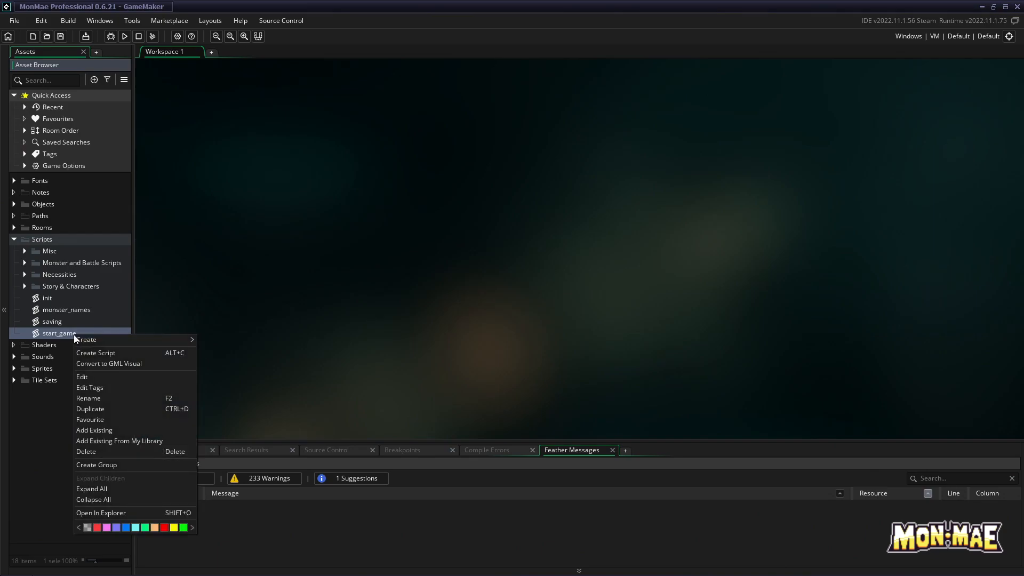
pyautogui.click(90, 451)
pyautogui.click(544, 314)
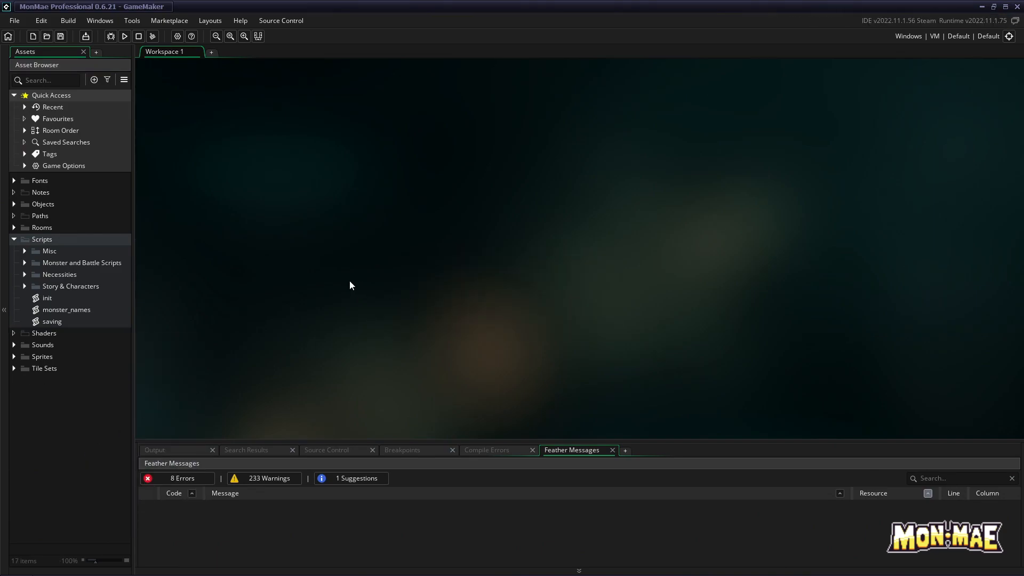
# Step: View the monster_names script's code, close its window, and delete the script from the project, confirming the deletion
pyautogui.doubleClick(87, 309)
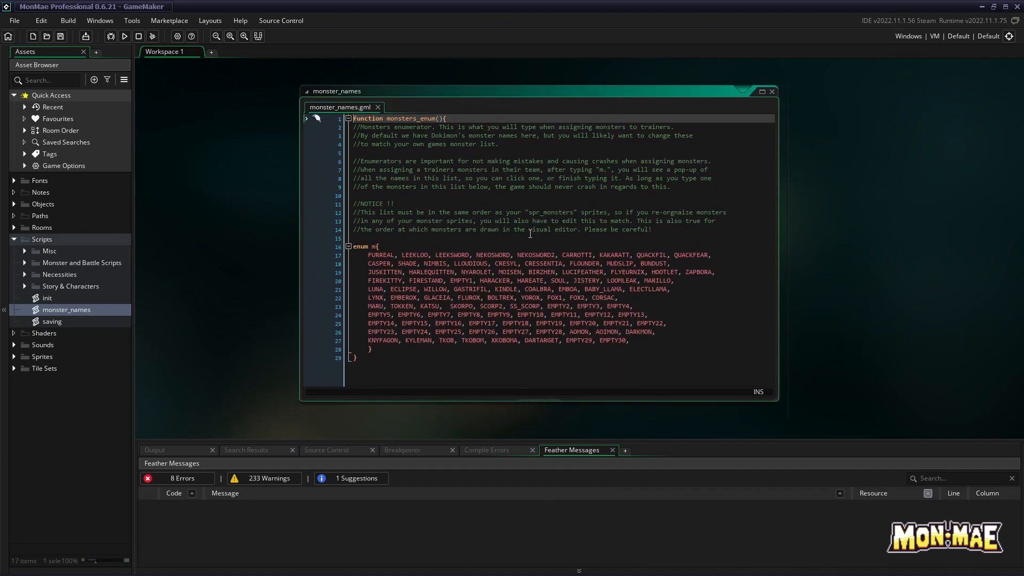
pyautogui.click(772, 91)
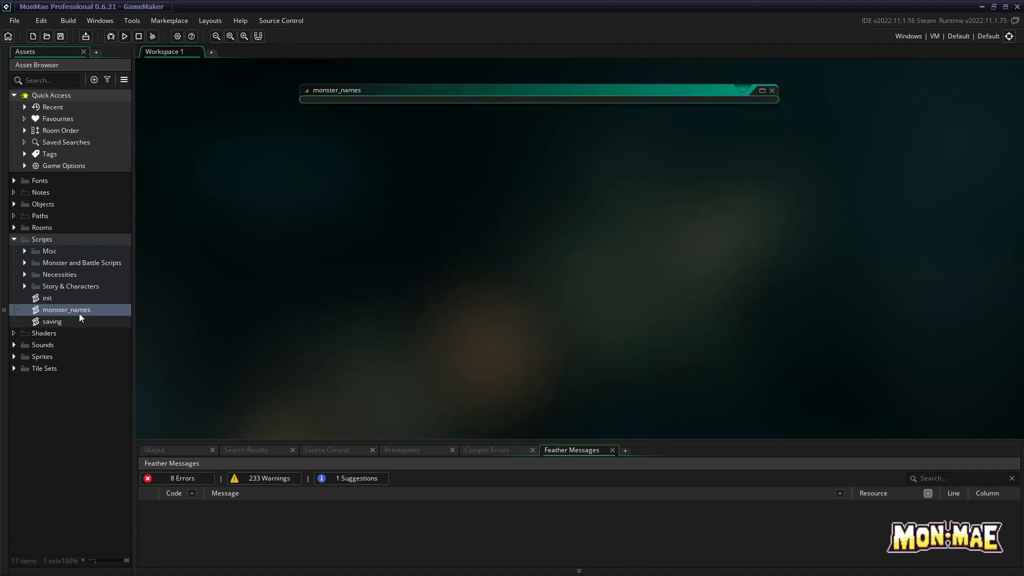
pyautogui.rightClick(76, 309)
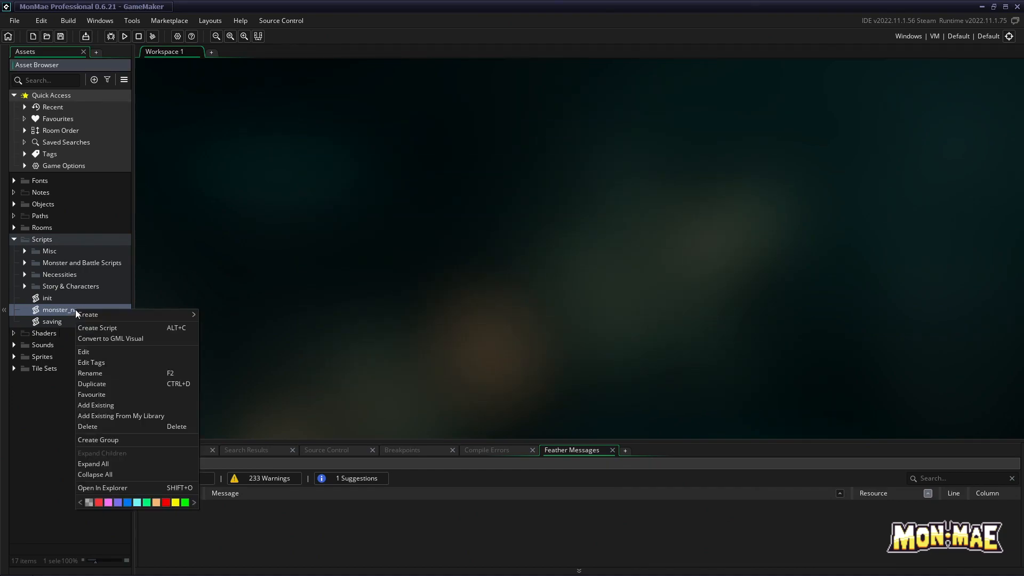
pyautogui.click(90, 426)
pyautogui.click(536, 311)
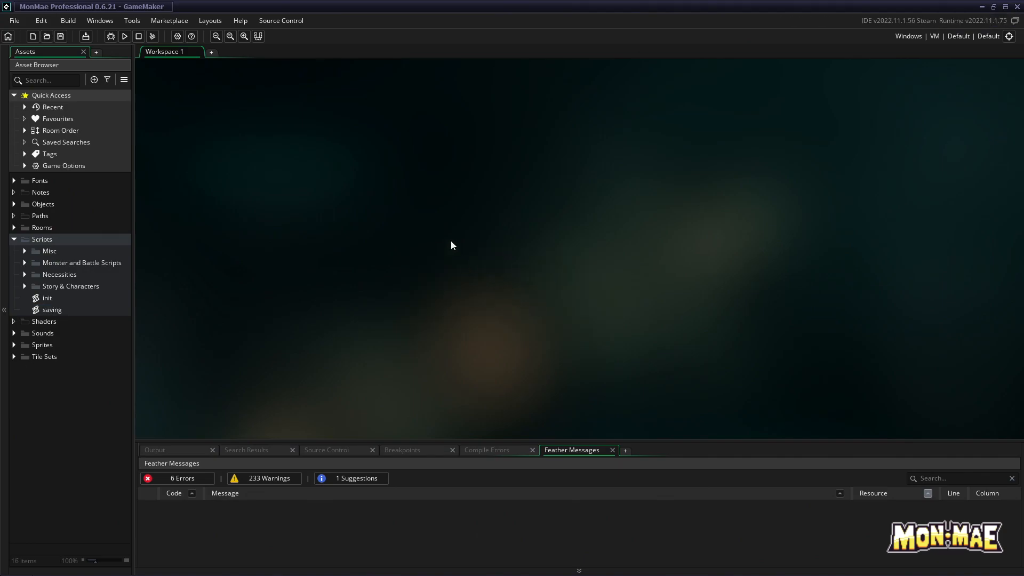
# Step: Save the GameMaker project with both scripts removed
pyautogui.click(16, 21)
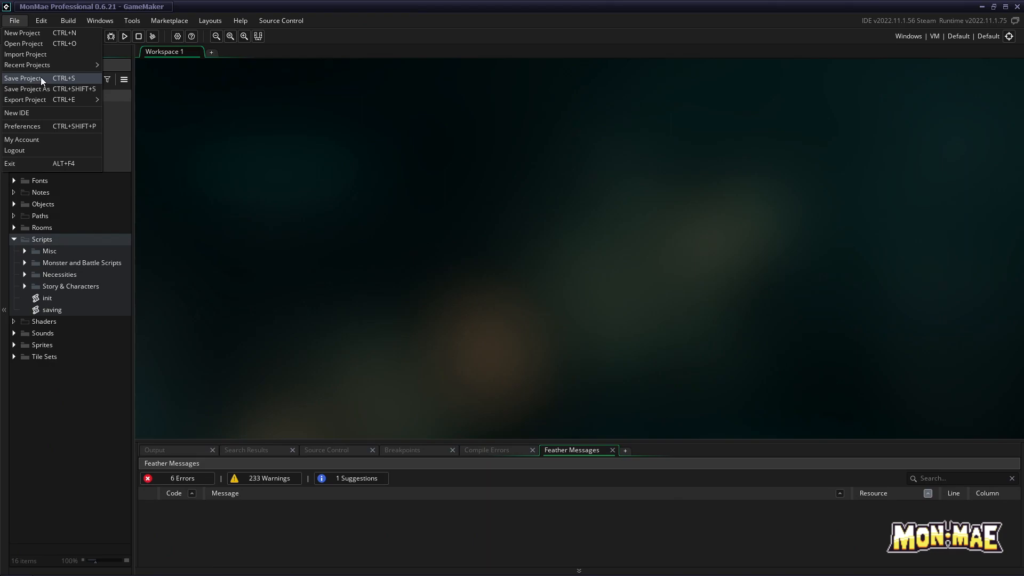
pyautogui.click(40, 77)
pyautogui.click(14, 21)
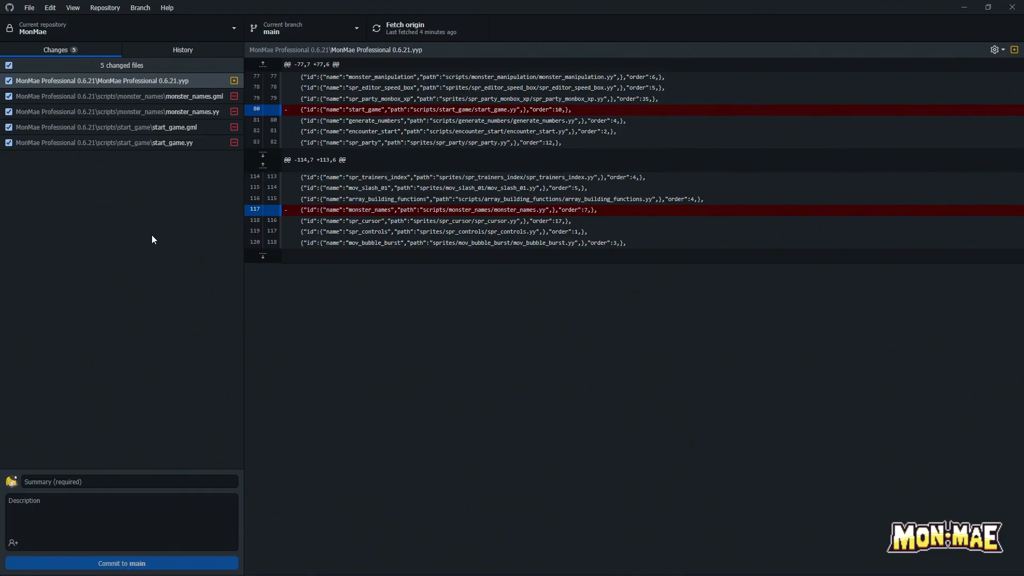
# Step: In GitHub Desktop, review the changes to MonMae Professional 0.6.21.yyp and to the monster_names and start_game script files
pyautogui.click(132, 80)
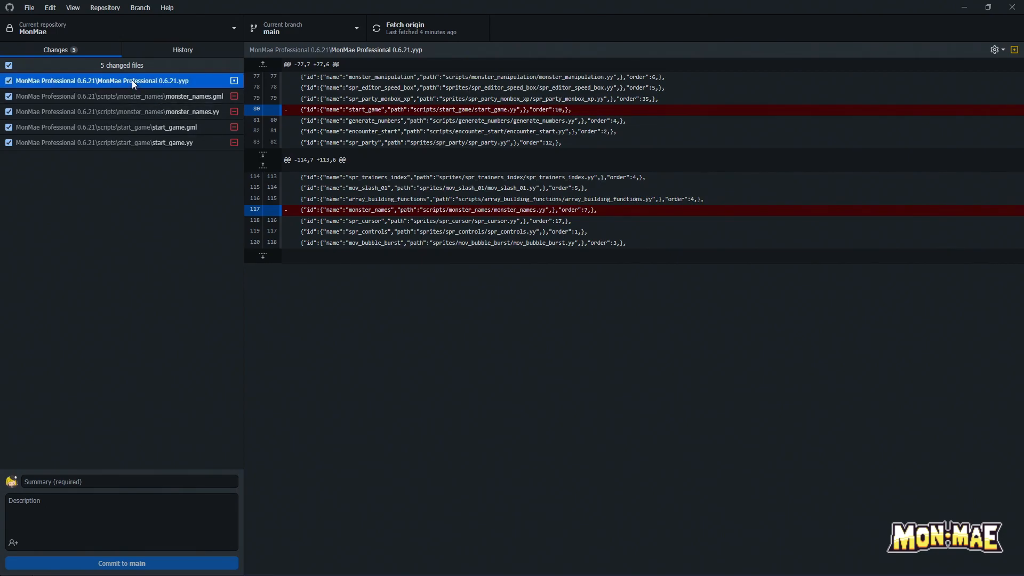
pyautogui.click(130, 95)
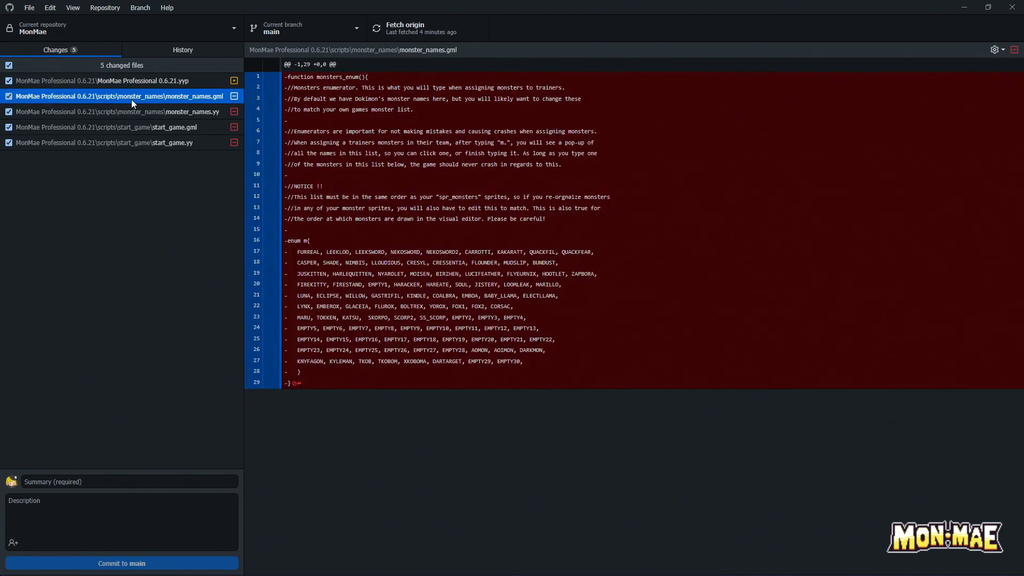
pyautogui.click(132, 110)
pyautogui.click(130, 126)
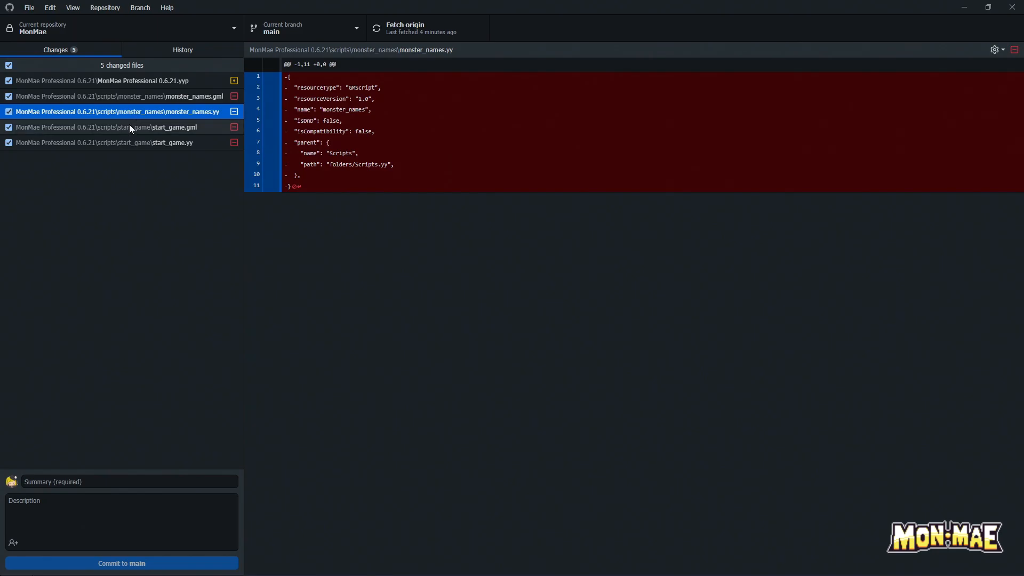
pyautogui.click(125, 142)
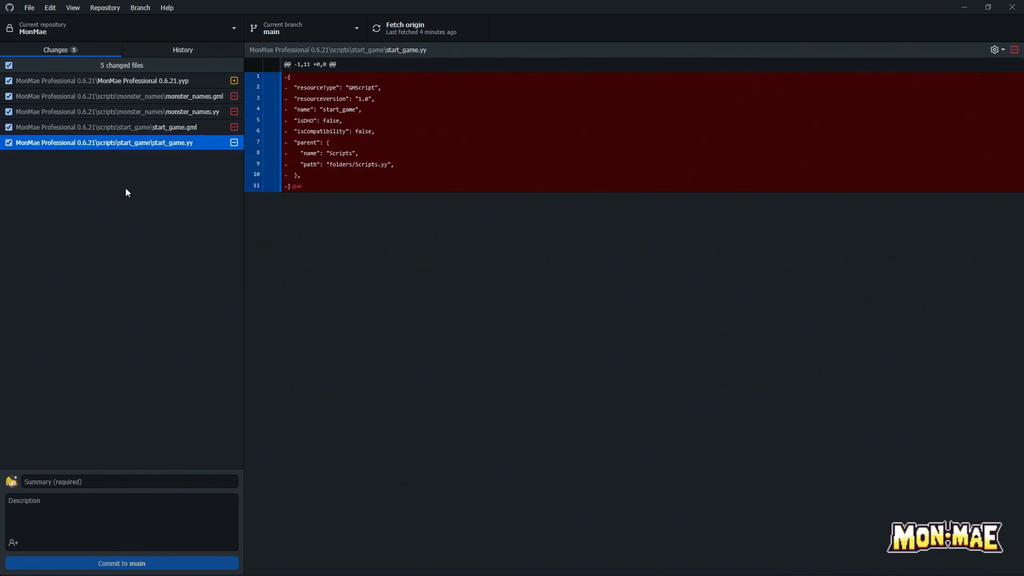
# Step: Discard the changes to the .gml and .yy files of start_game and monster_names together, and confirm
pyautogui.click(177, 130)
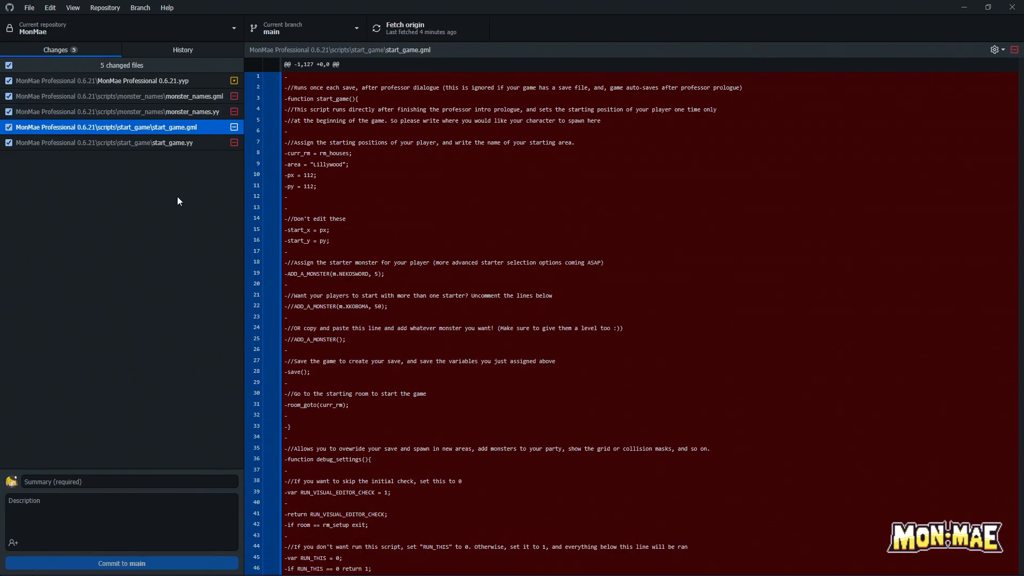
pyautogui.keyDown('ctrl'); pyautogui.click(152, 143); pyautogui.keyUp('ctrl')
pyautogui.keyDown('ctrl'); pyautogui.click(162, 112); pyautogui.keyUp('ctrl')
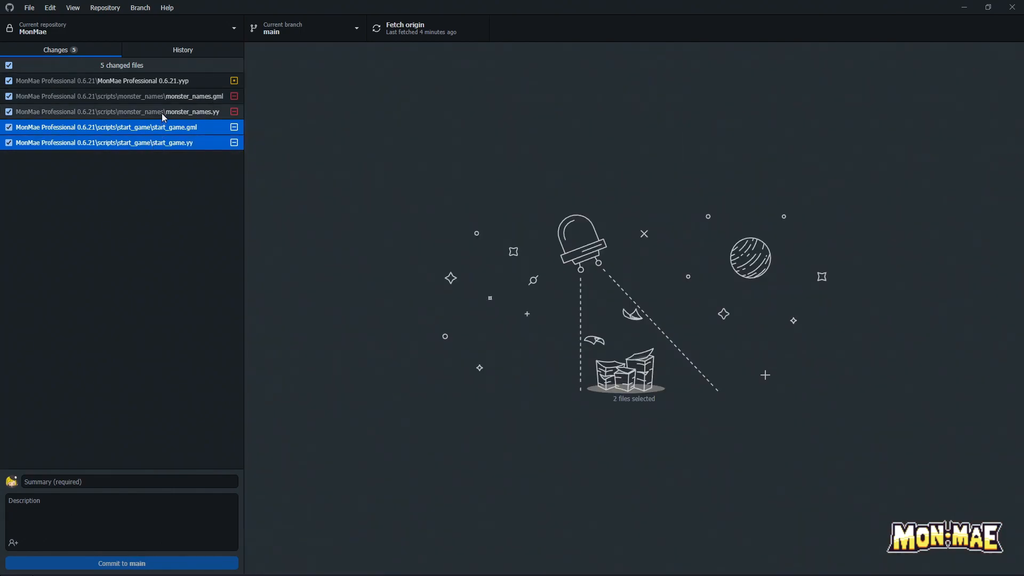
pyautogui.keyDown('ctrl'); pyautogui.click(165, 100); pyautogui.keyUp('ctrl')
pyautogui.rightClick(165, 101)
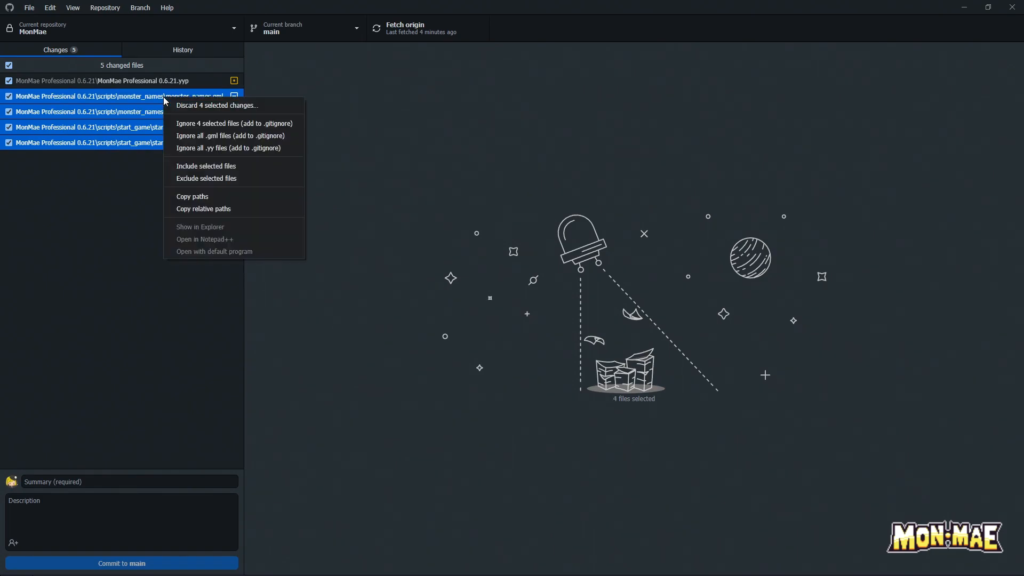
pyautogui.click(210, 106)
pyautogui.click(549, 348)
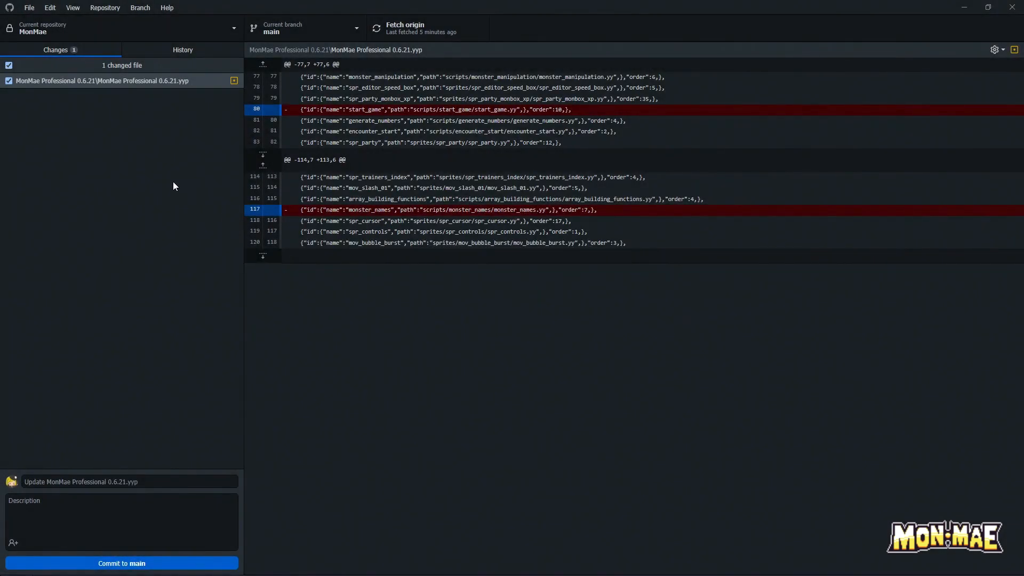
# Step: Discard all remaining changes, covering the project file MonMae Professional 0.6.21.yyp, and confirm
pyautogui.click(156, 152)
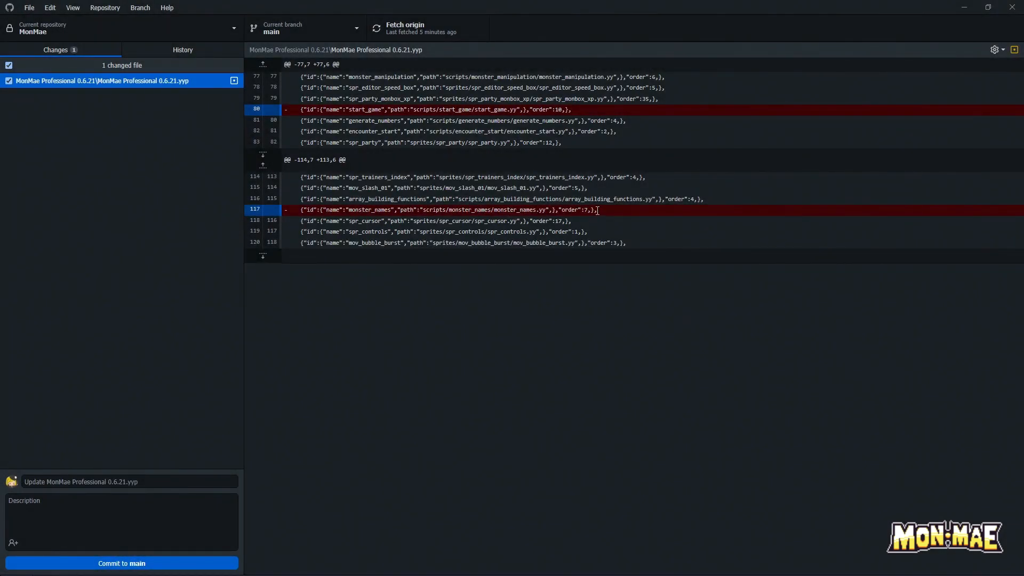
pyautogui.rightClick(104, 65)
pyautogui.click(145, 75)
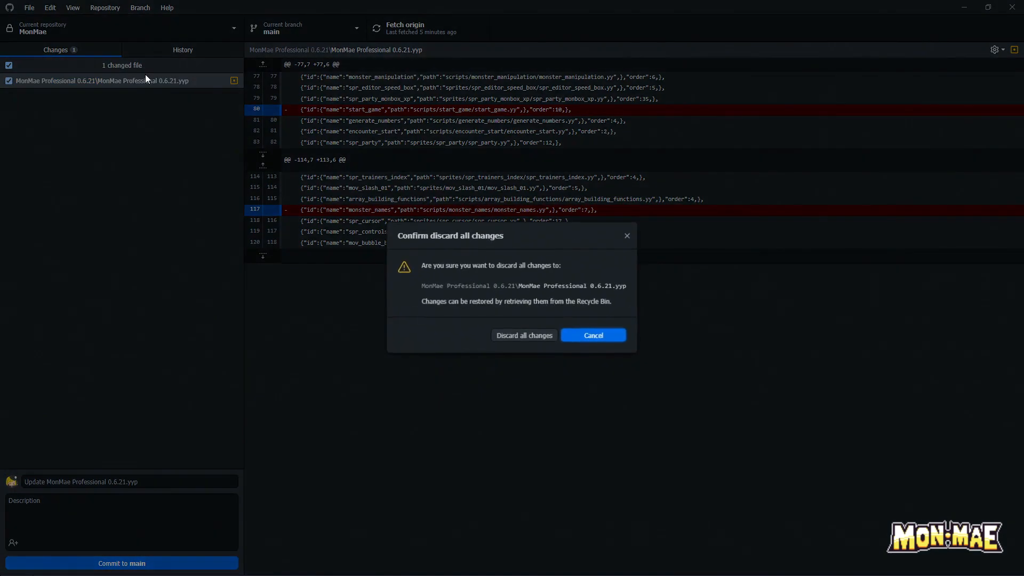
pyautogui.click(538, 339)
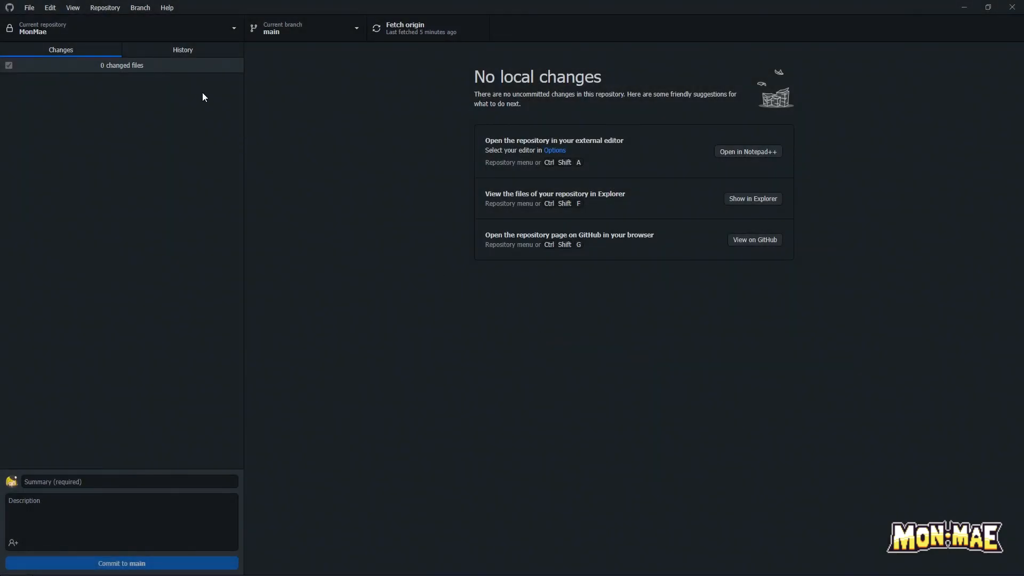
# Step: Check the First MonMae Commit in the repository's history and return to the list of changes
pyautogui.click(179, 47)
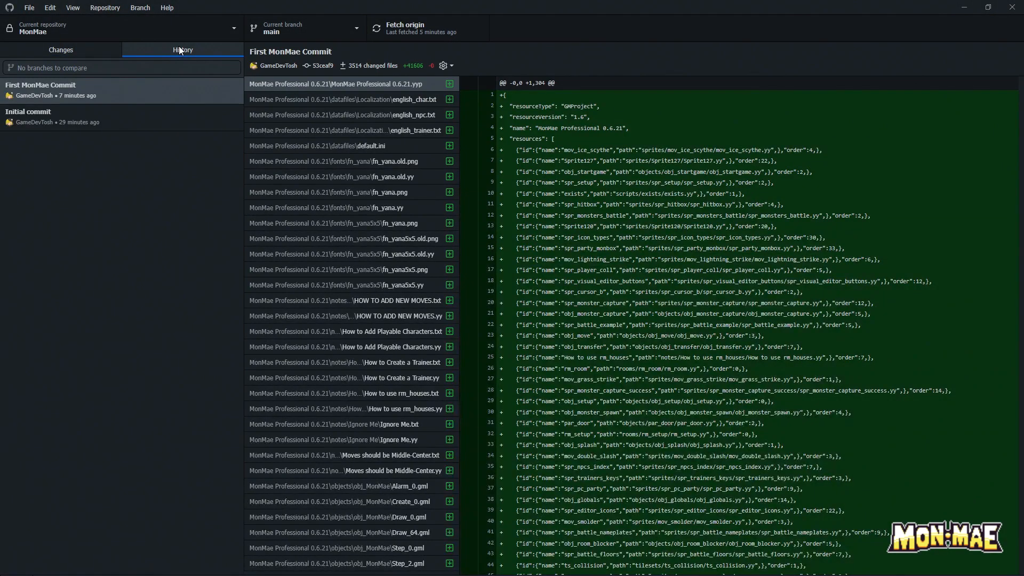
pyautogui.click(71, 87)
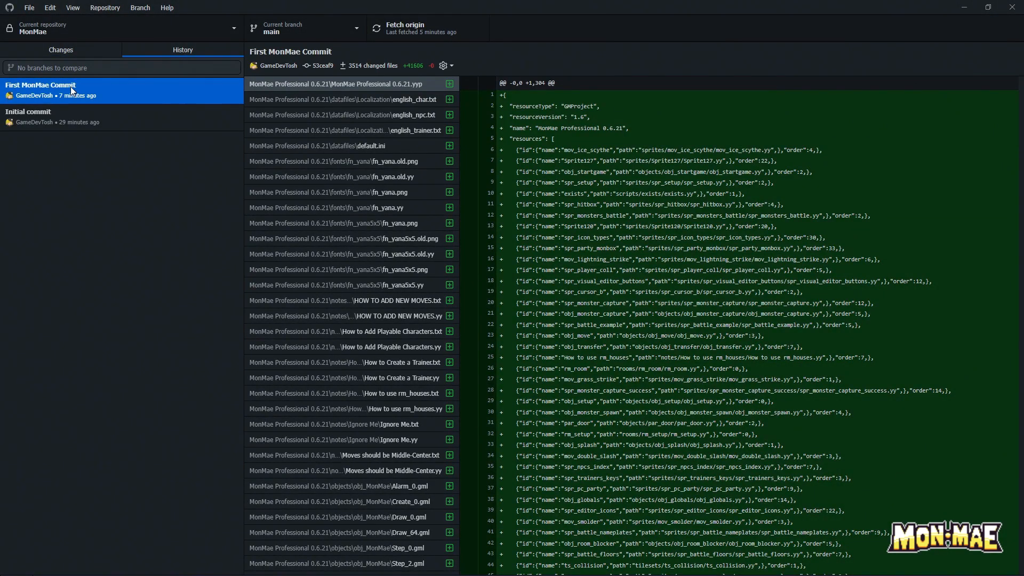
pyautogui.click(73, 47)
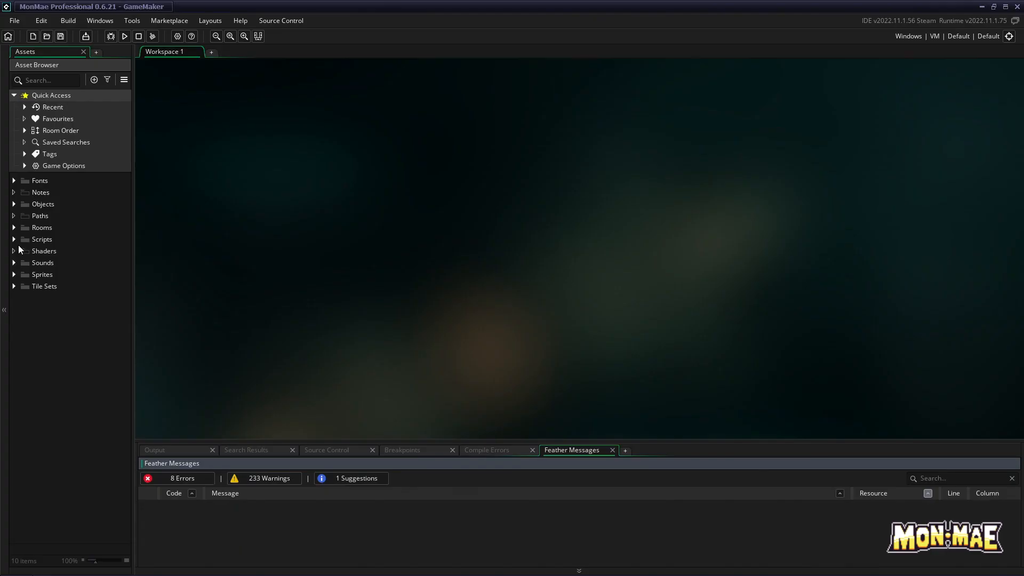
# Step: In GameMaker, expand the Scripts group and open the start_game and monster_names scripts to inspect their code
pyautogui.click(14, 239)
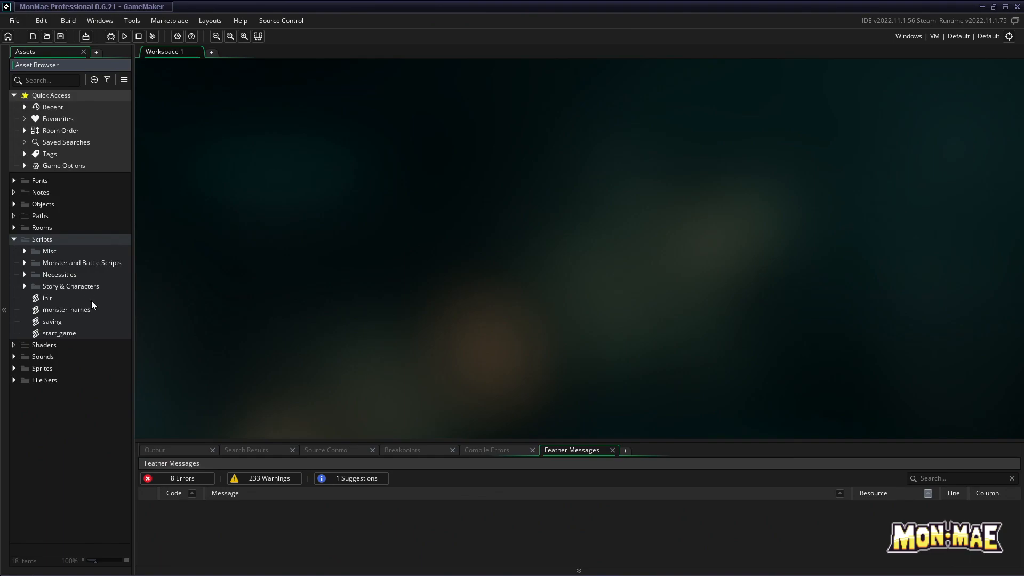
pyautogui.click(72, 334)
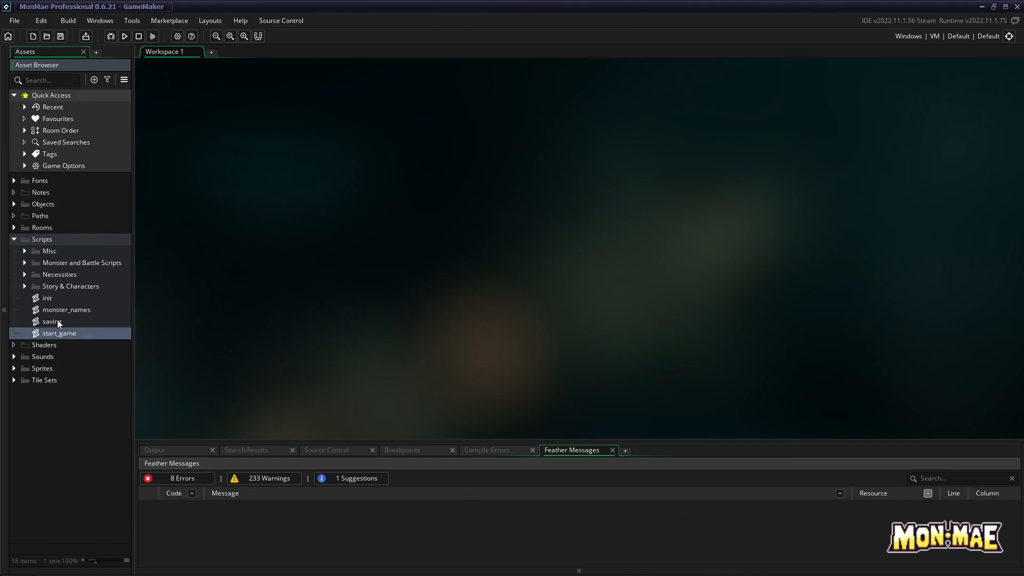
pyautogui.doubleClick(76, 336)
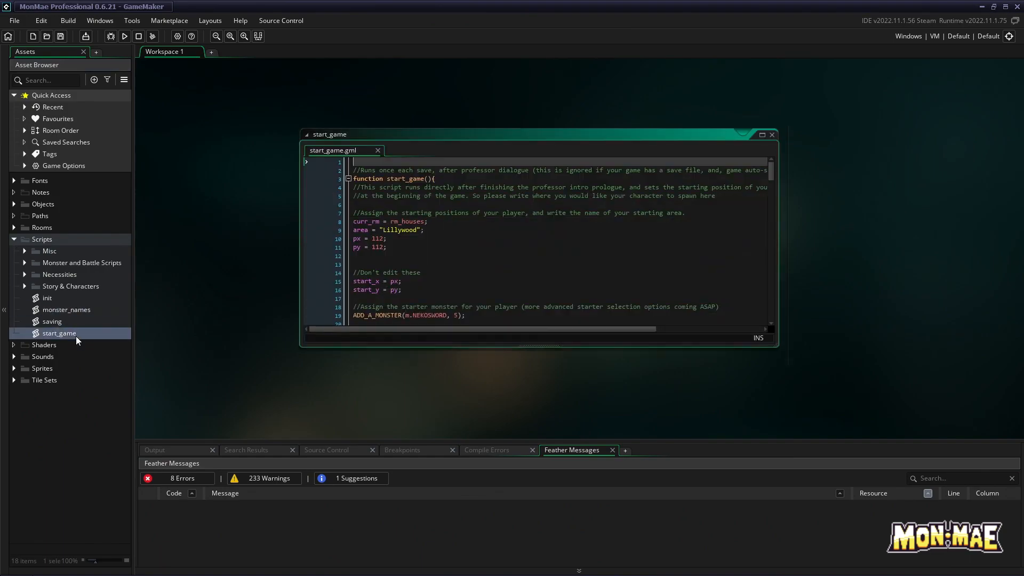
pyautogui.doubleClick(77, 308)
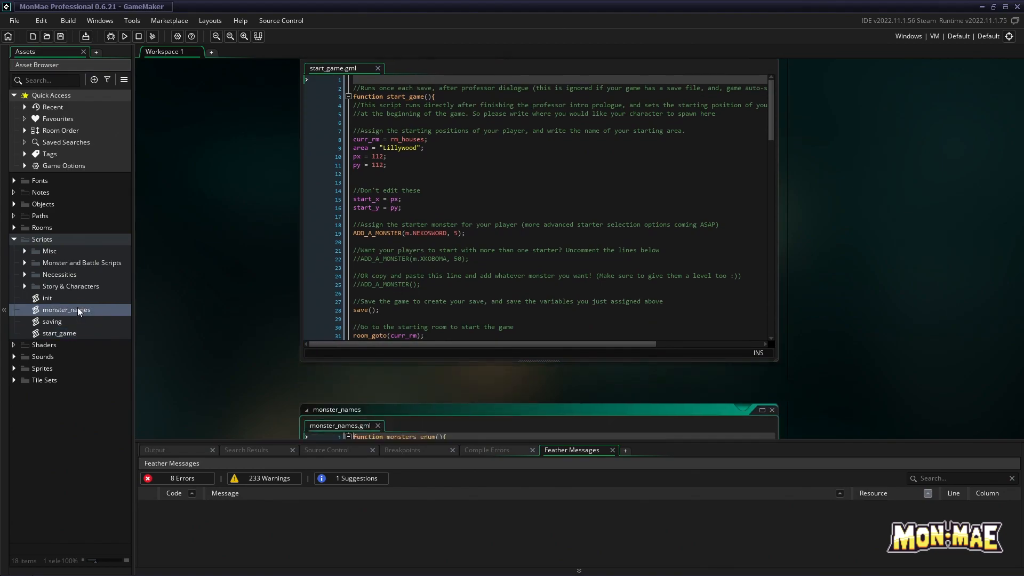